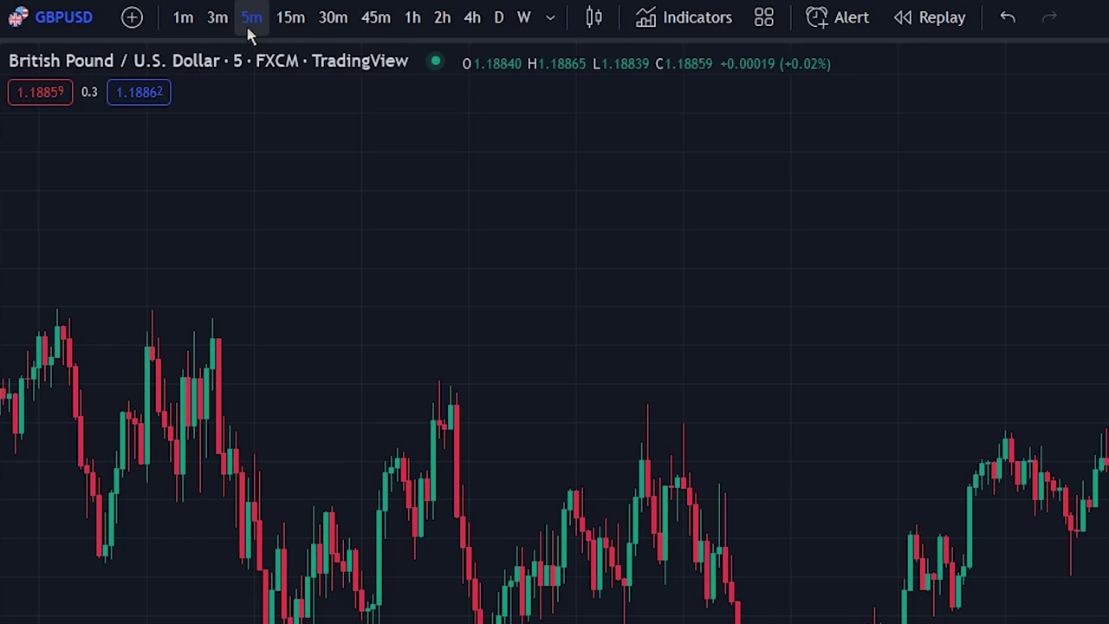
- Find the Harmonic Pattern Detection, Prediction community script with the search "harmonic pattern" and add it to the GBPUSD 5-minute chart
drag(868, 421, 957, 360)
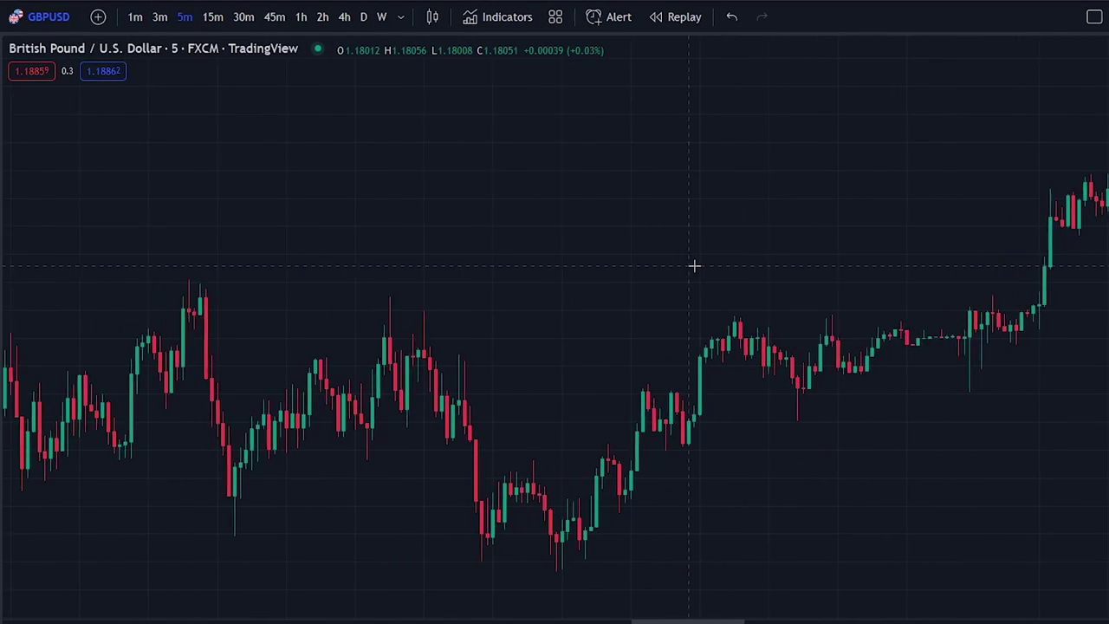
scroll(688, 265, right, 5)
scroll(805, 252, left, 5)
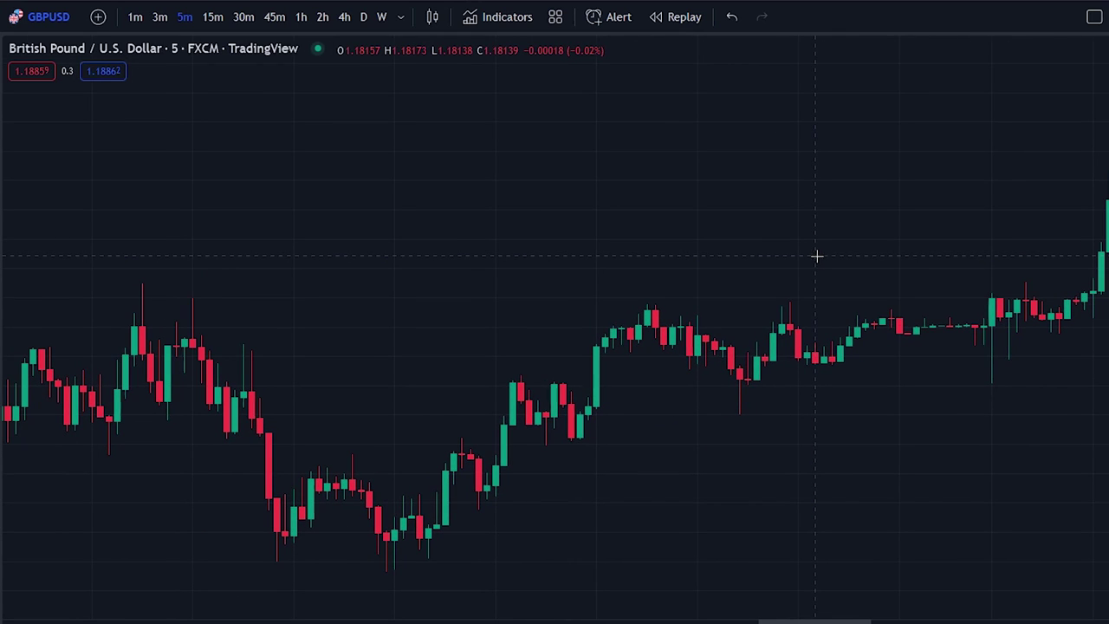
click(503, 17)
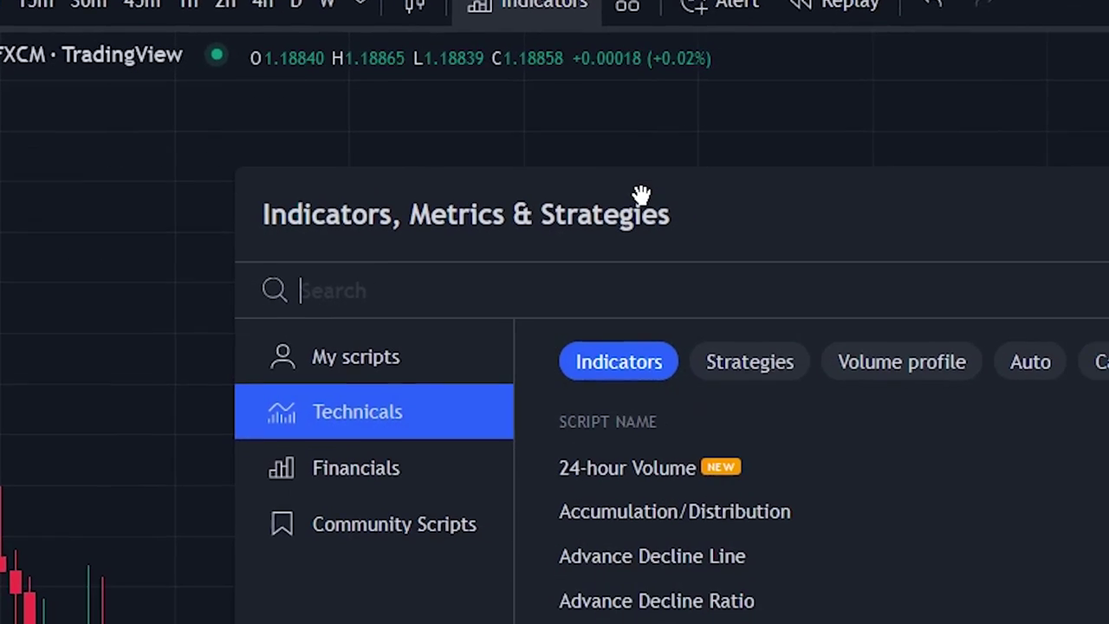
text(harmonic pattern)
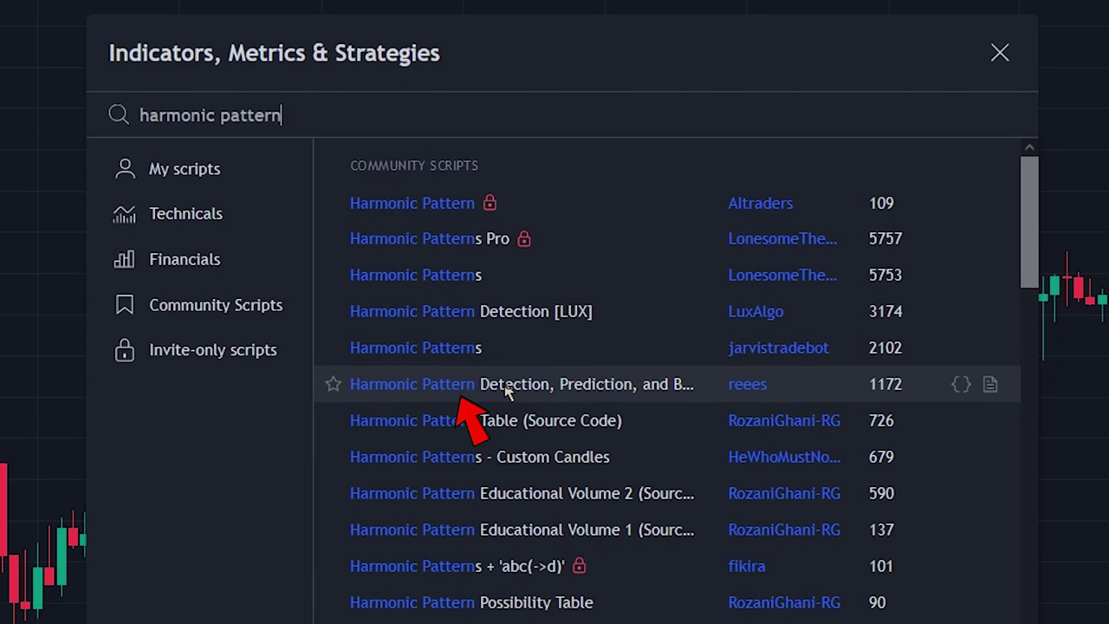
click(507, 392)
click(1000, 56)
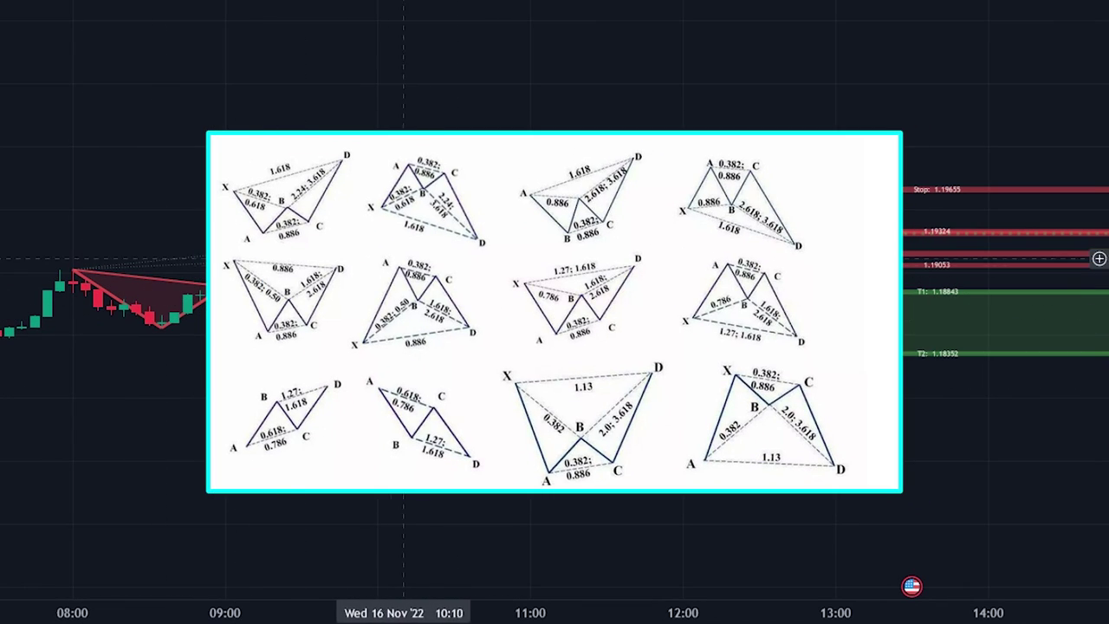
- Examine the harmonic patterns marked on the chart, especially the latest bearish one with its entry, stop and target levels
scroll(446, 312, down, 5)
scroll(454, 312, down, 5)
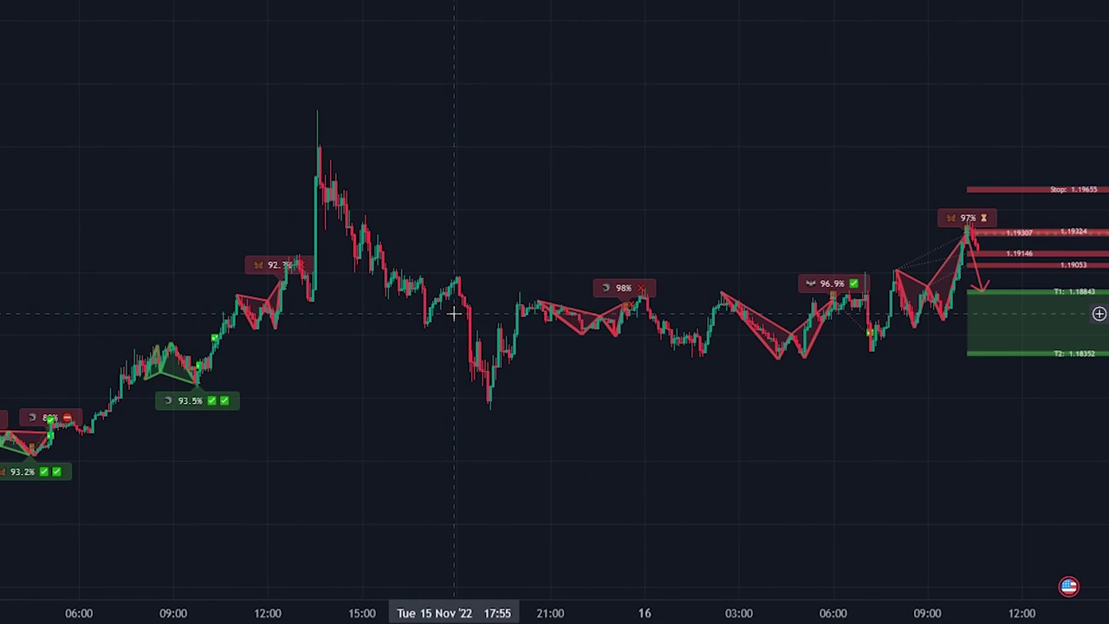
scroll(359, 497, up, 5)
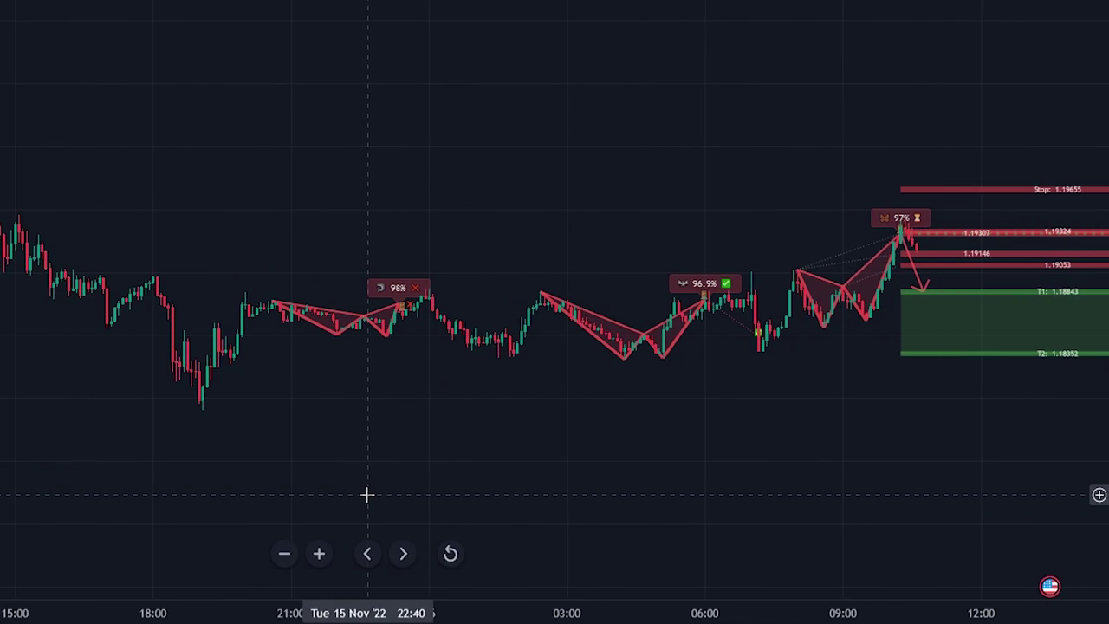
scroll(367, 494, up, 4)
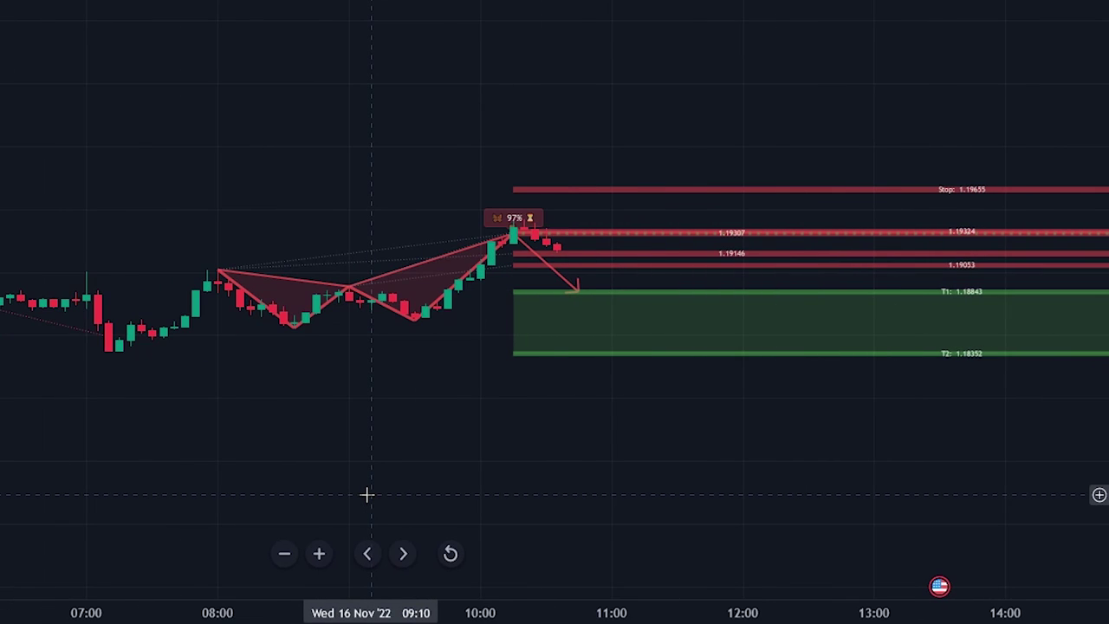
scroll(369, 493, down, 1)
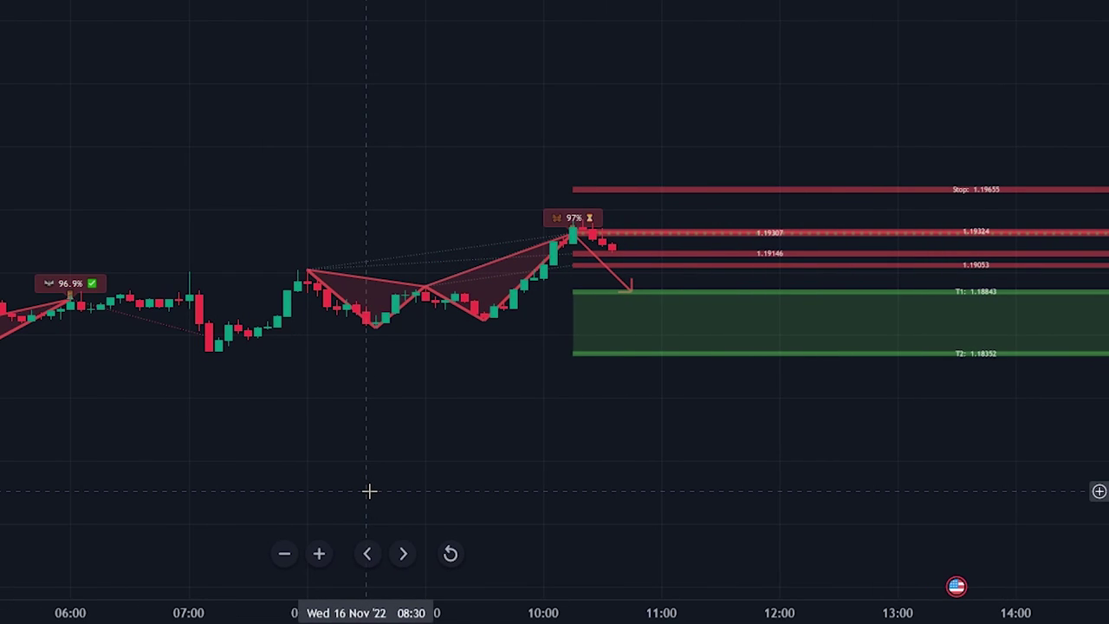
drag(1097, 381, 1099, 256)
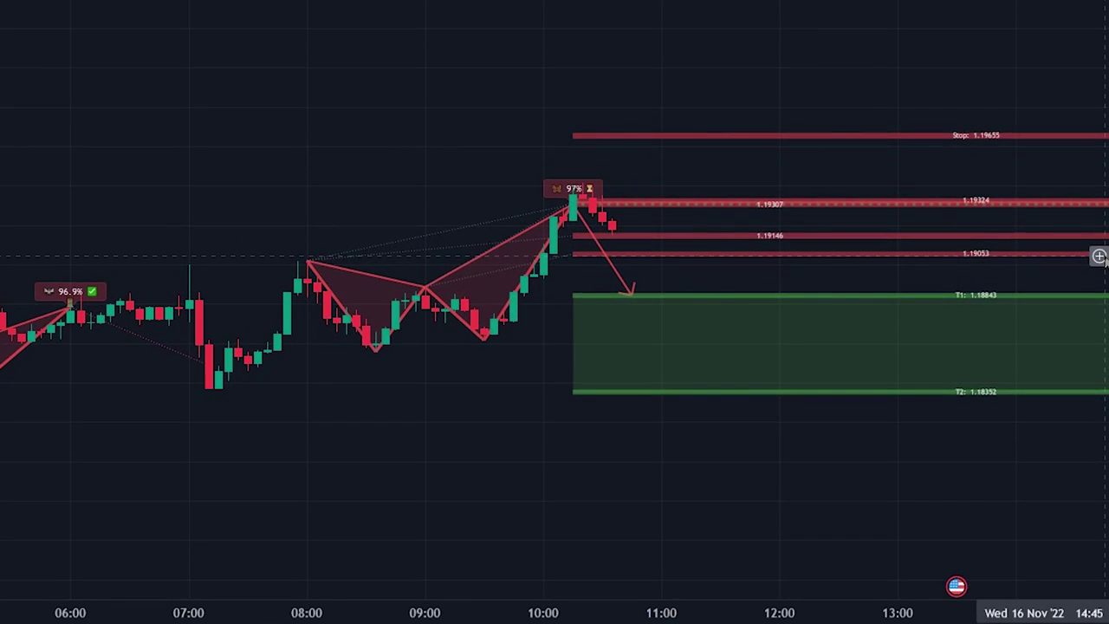
drag(537, 396, 446, 401)
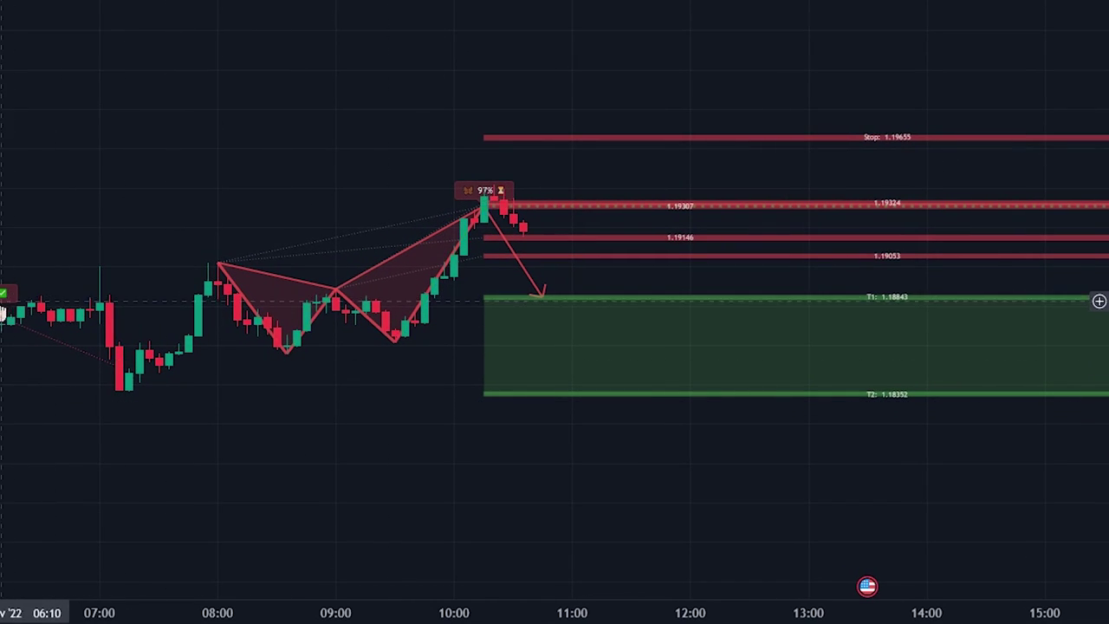
drag(408, 410, 463, 413)
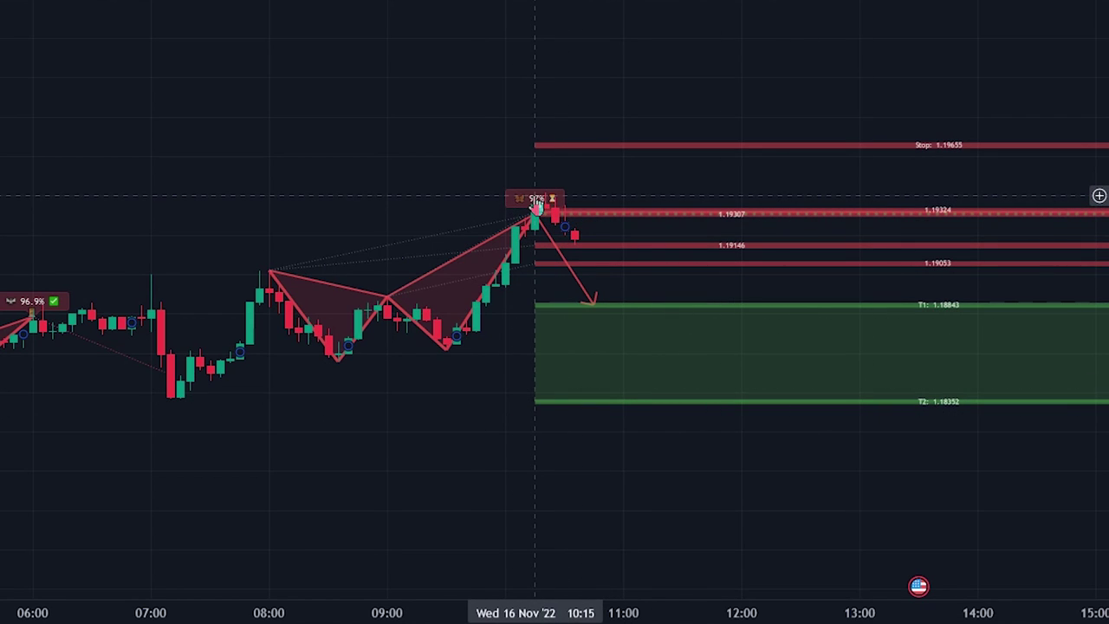
mouse_move(537, 204)
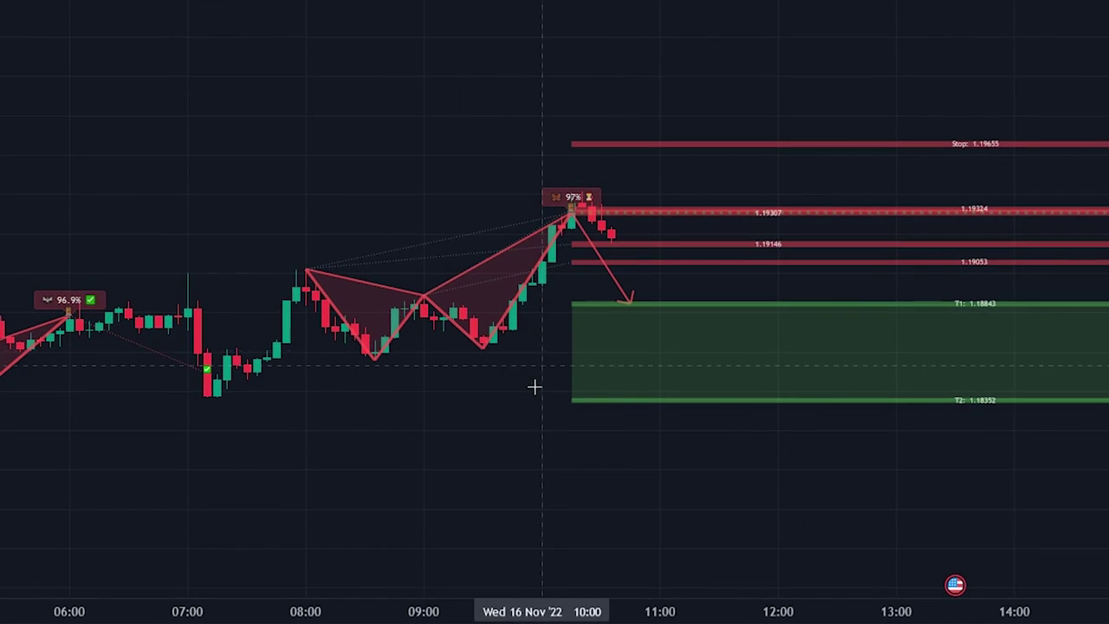
drag(529, 456, 480, 457)
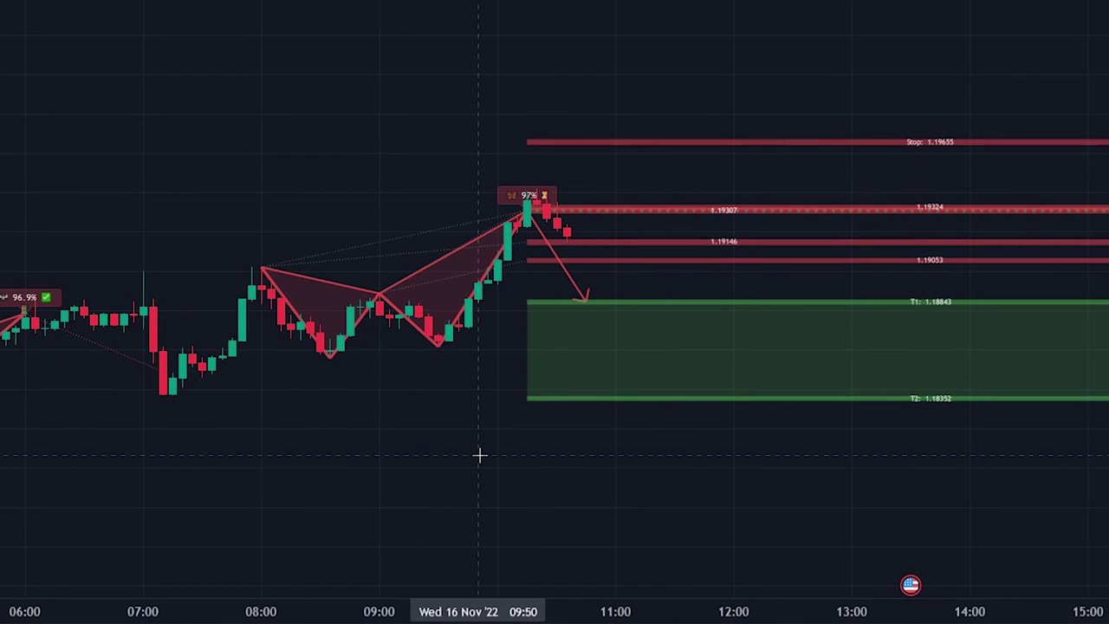
drag(540, 424, 438, 443)
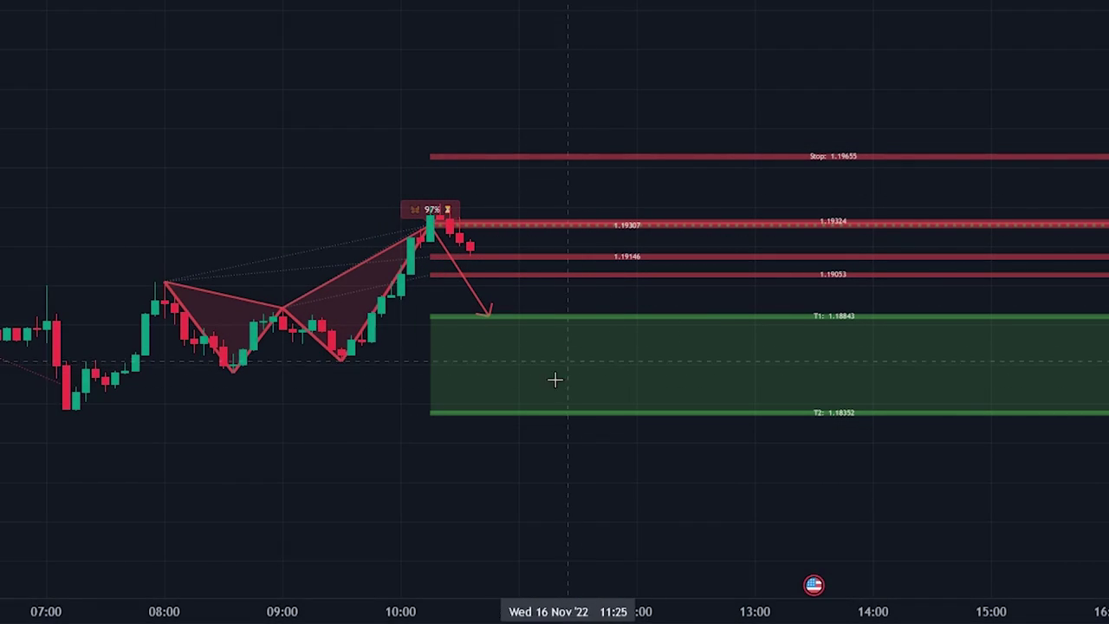
drag(565, 406, 956, 351)
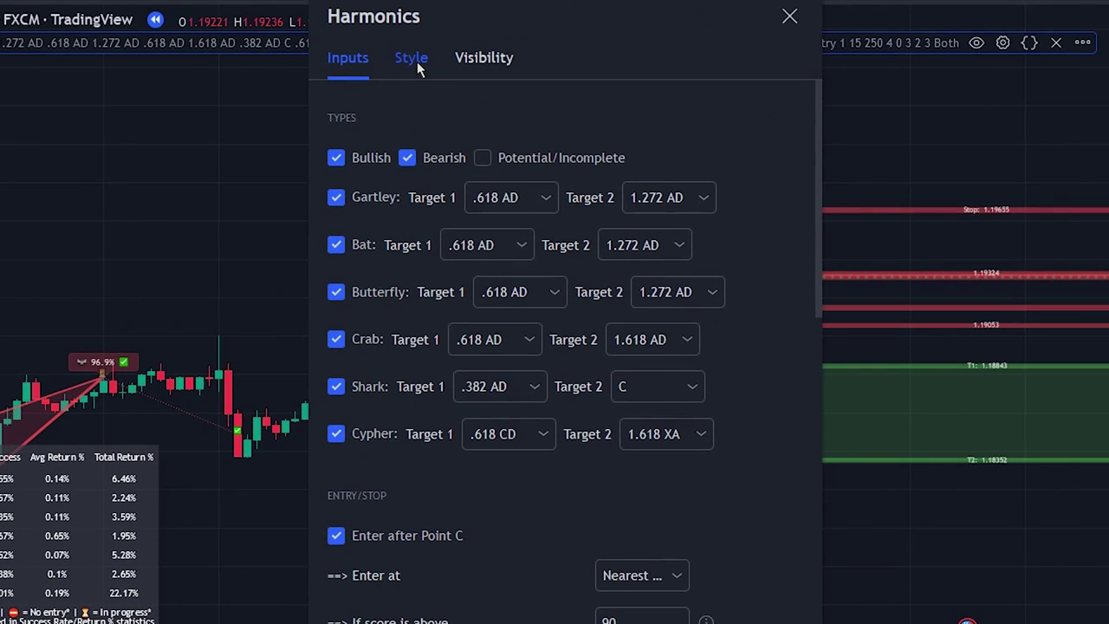
- Turn off Tables in the Harmonics indicator's style settings and apply the change
click(414, 61)
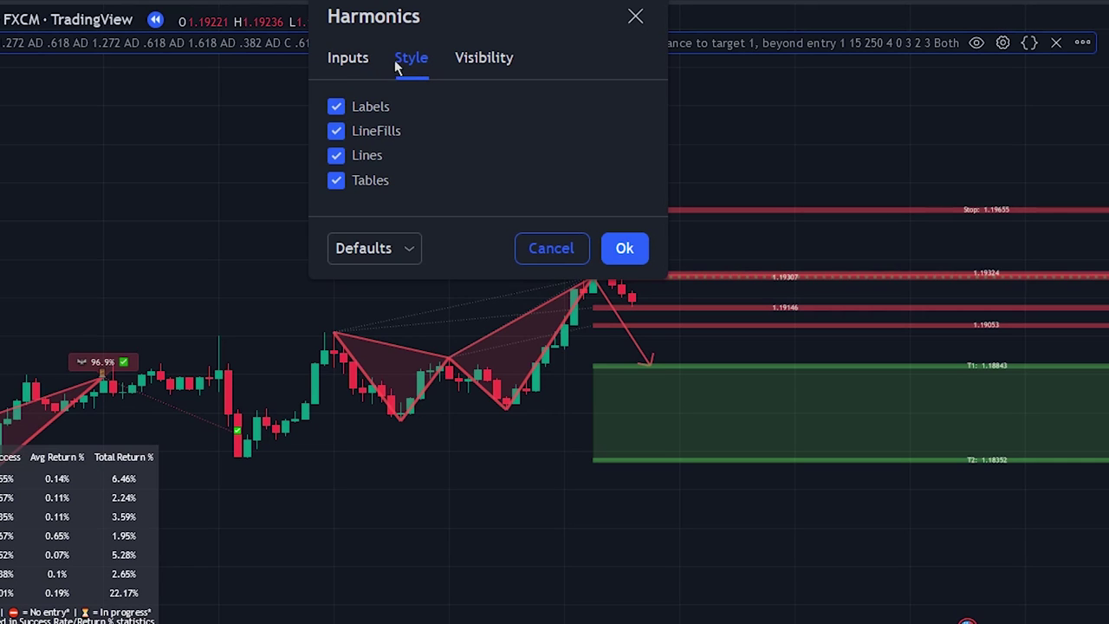
click(337, 182)
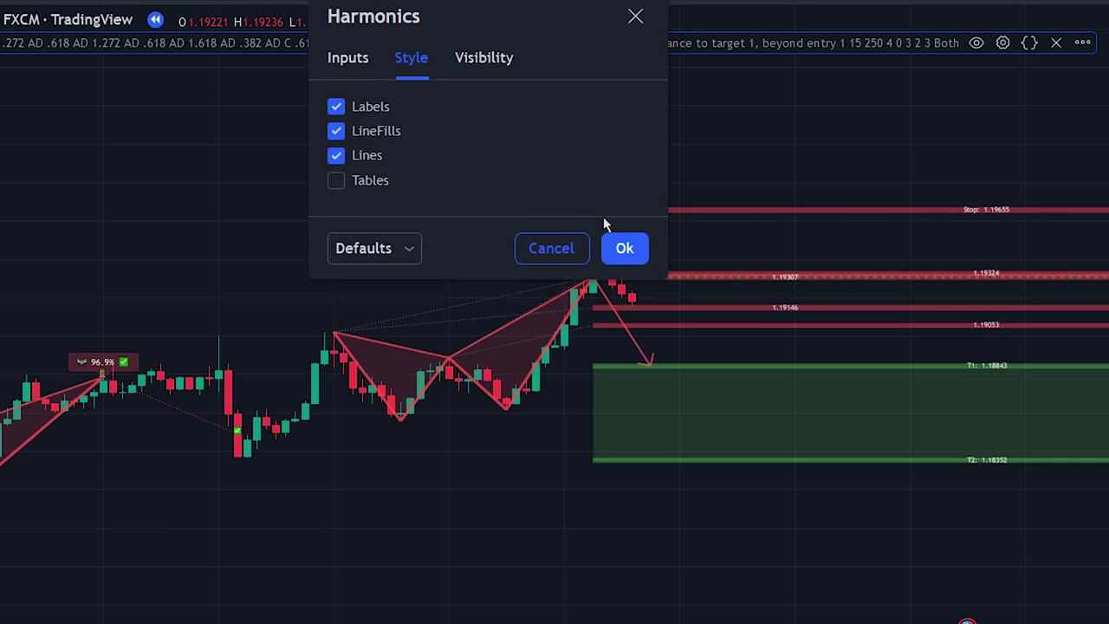
click(622, 256)
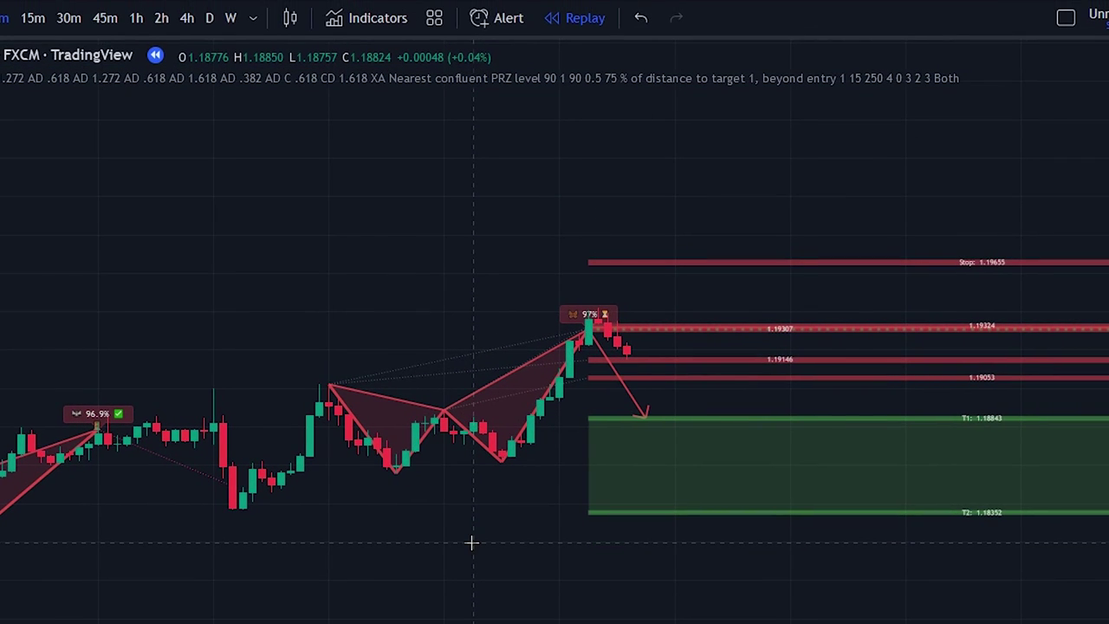
- Search the indicators for "high volume candles" and add the High Volume Candles community script to the chart
click(362, 17)
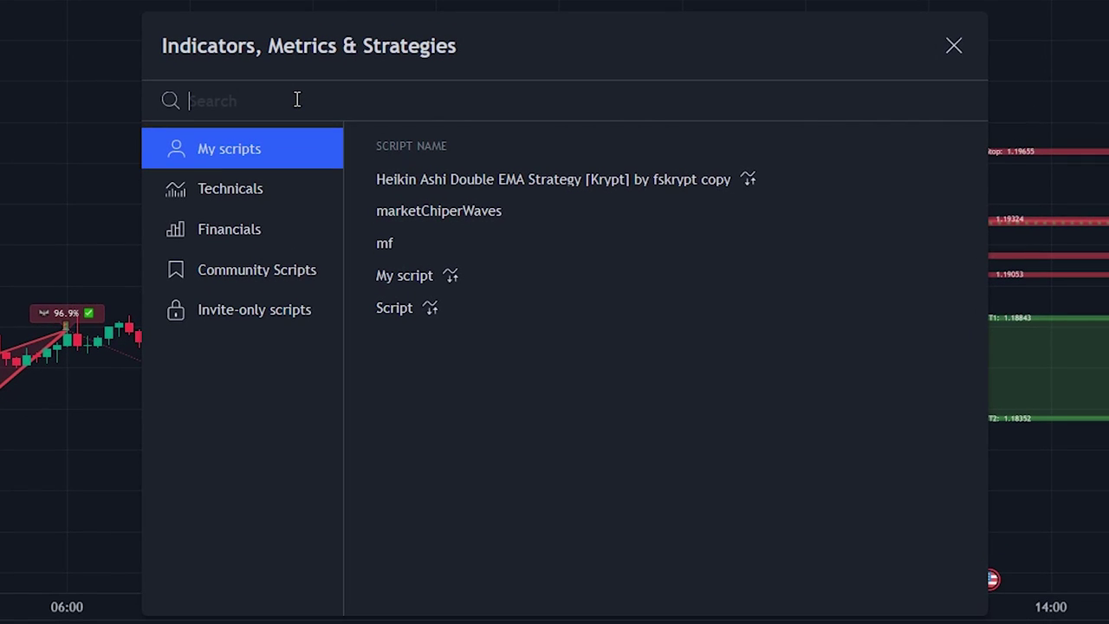
text(high bol)
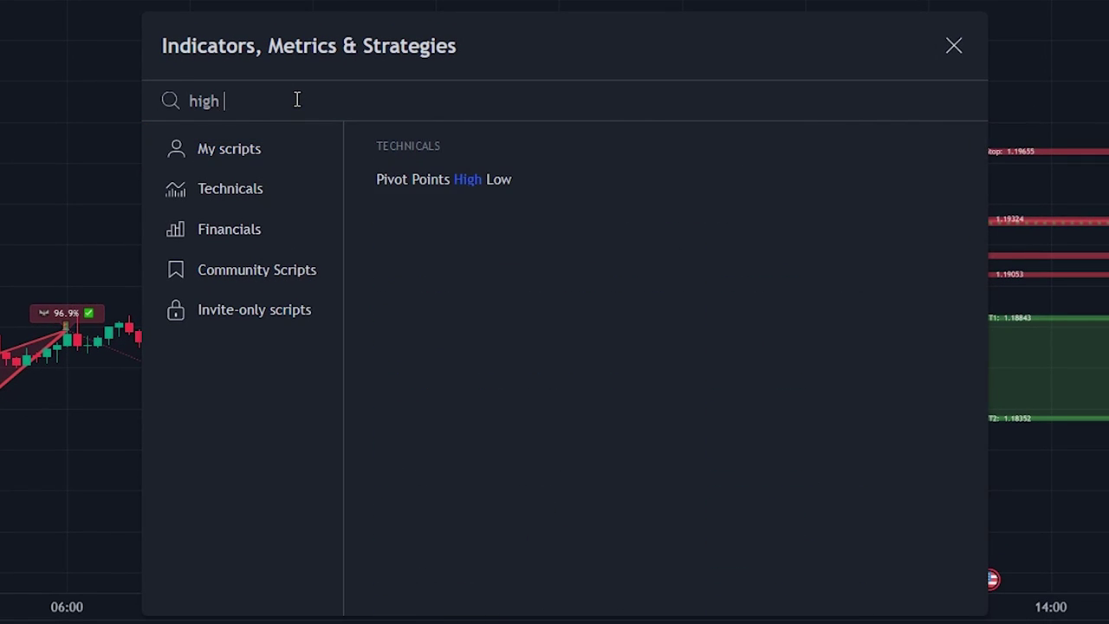
key(BackSpace)
key(BackSpace)
key(BackSpace)
text(volume)
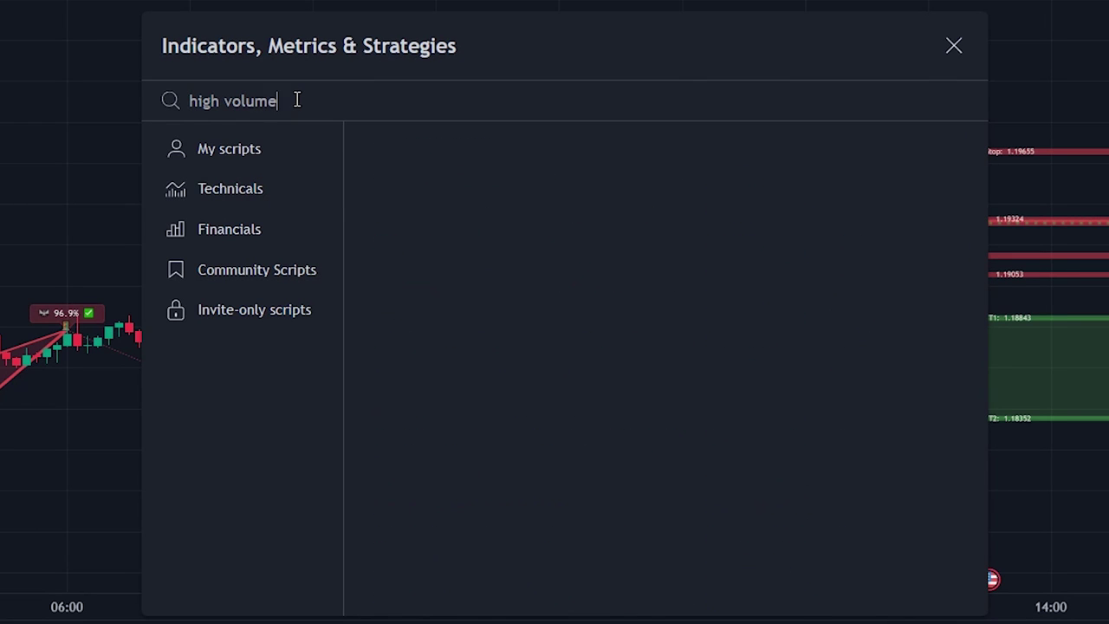
text( candles)
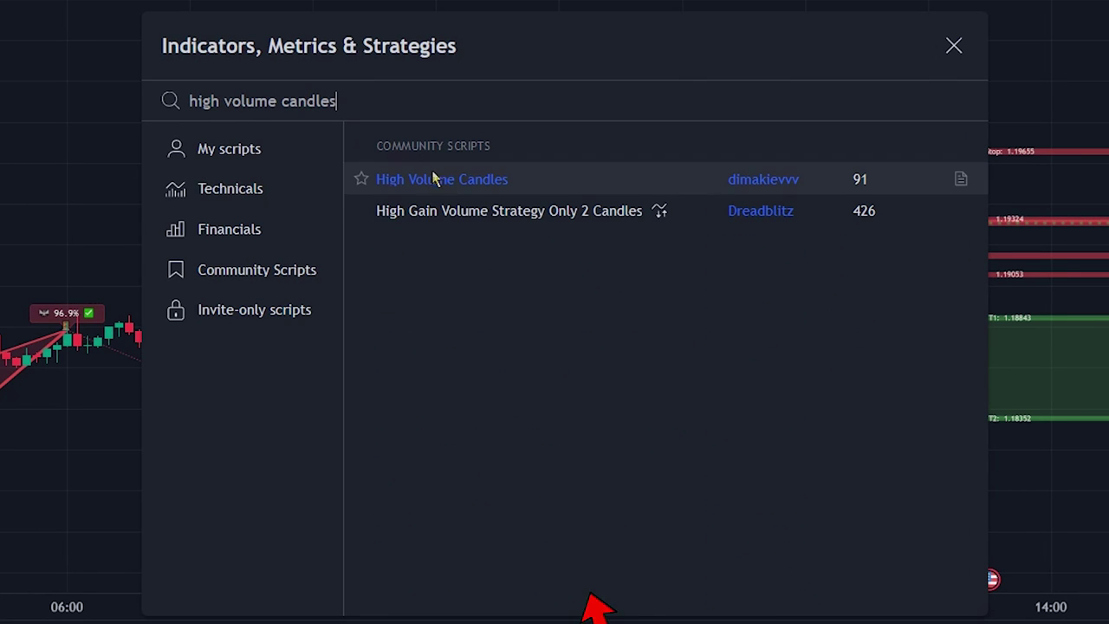
click(491, 184)
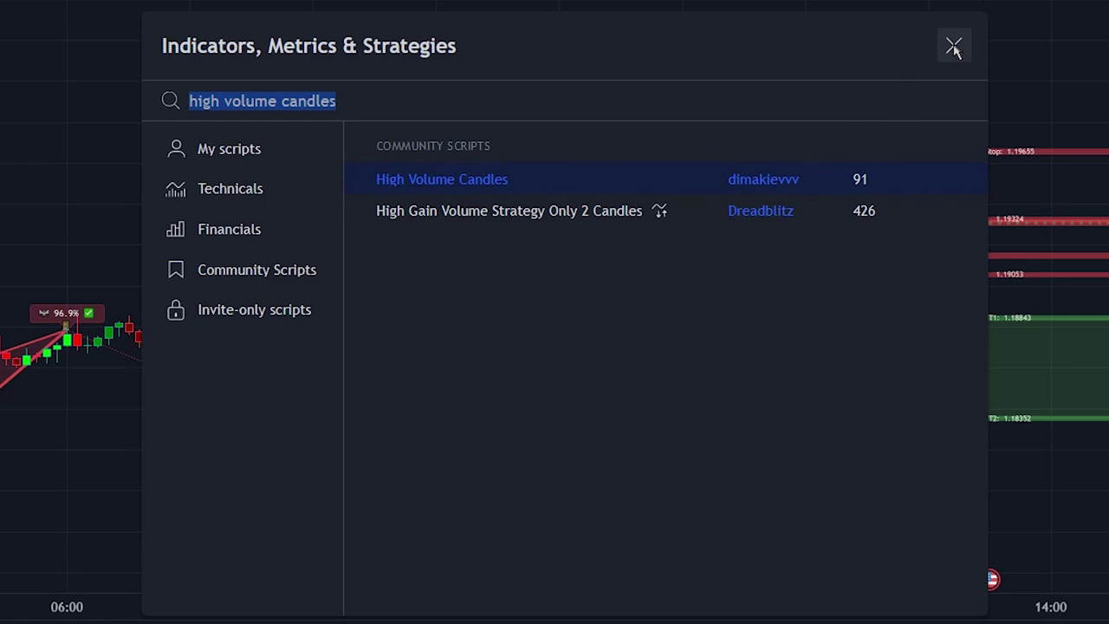
click(954, 47)
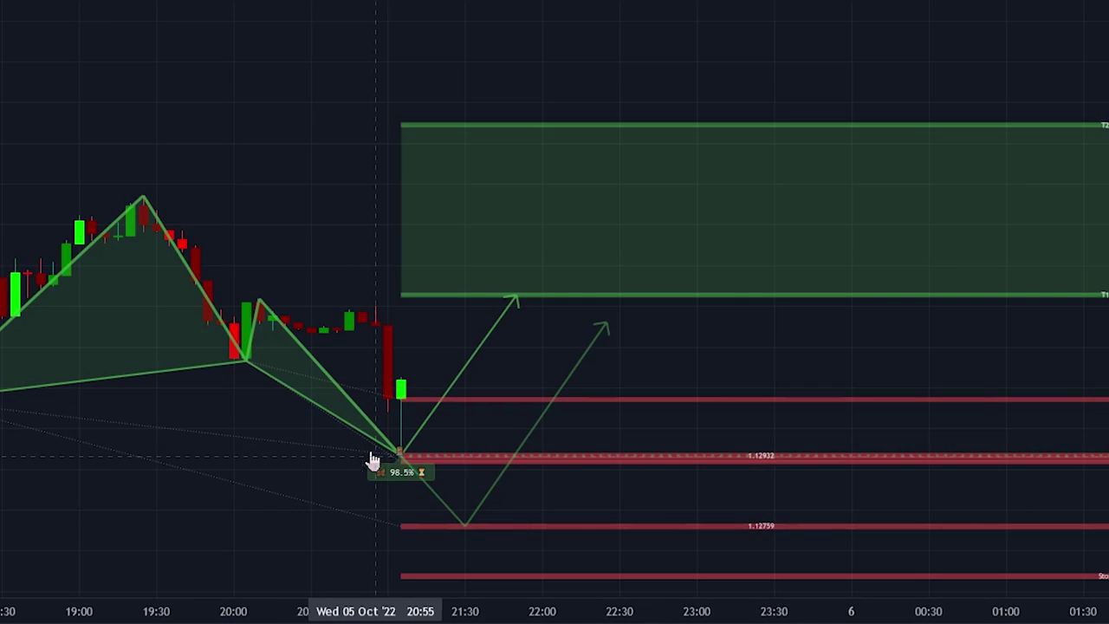
- Place a long position at 21:15 just after the bullish pattern's bright green candle, with its stop at 1.12932 and target at the T2 line
drag(324, 473, 359, 434)
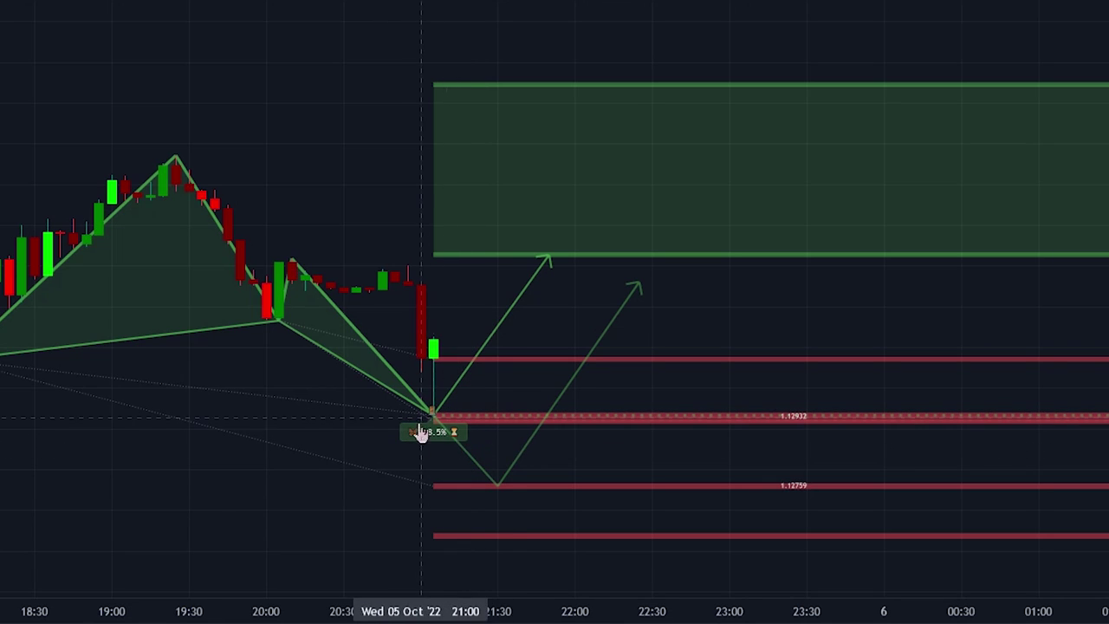
mouse_move(439, 441)
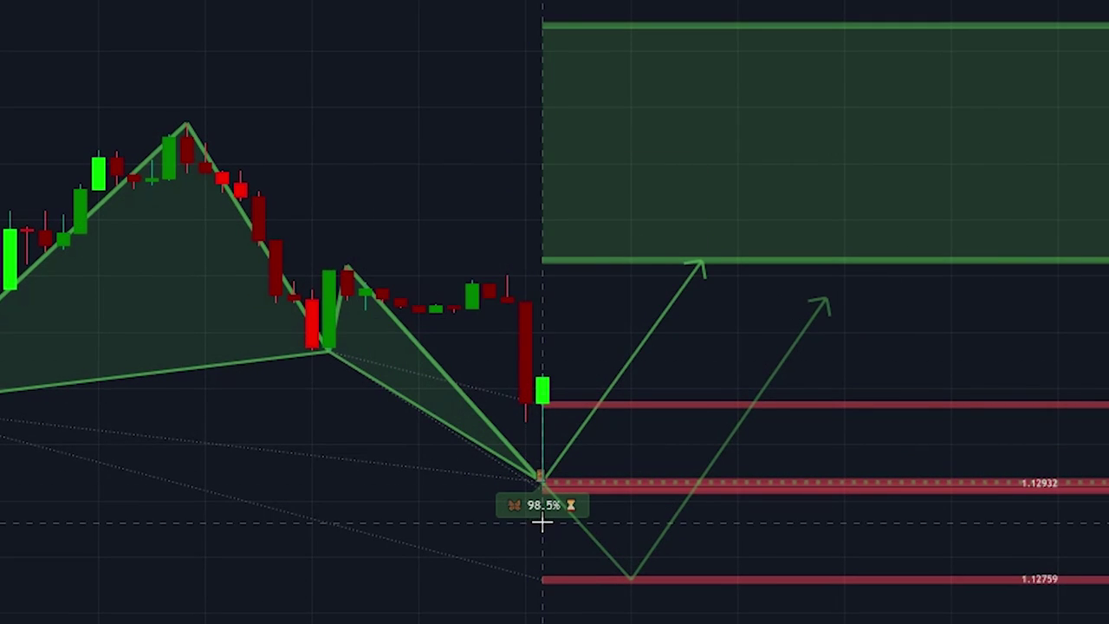
mouse_move(546, 520)
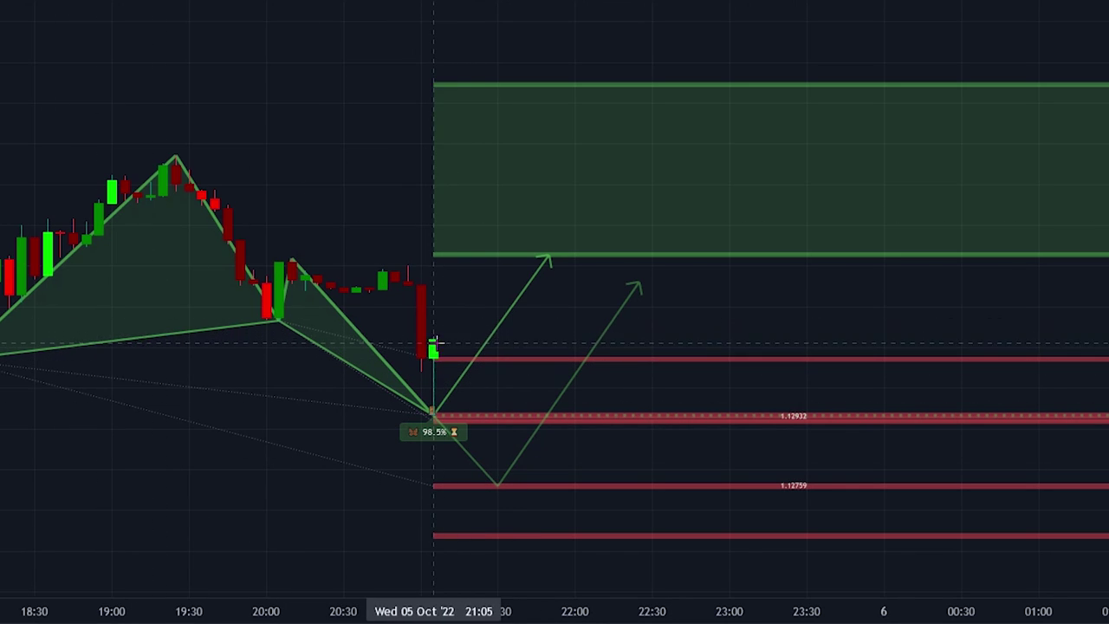
scroll(373, 340, right, 5)
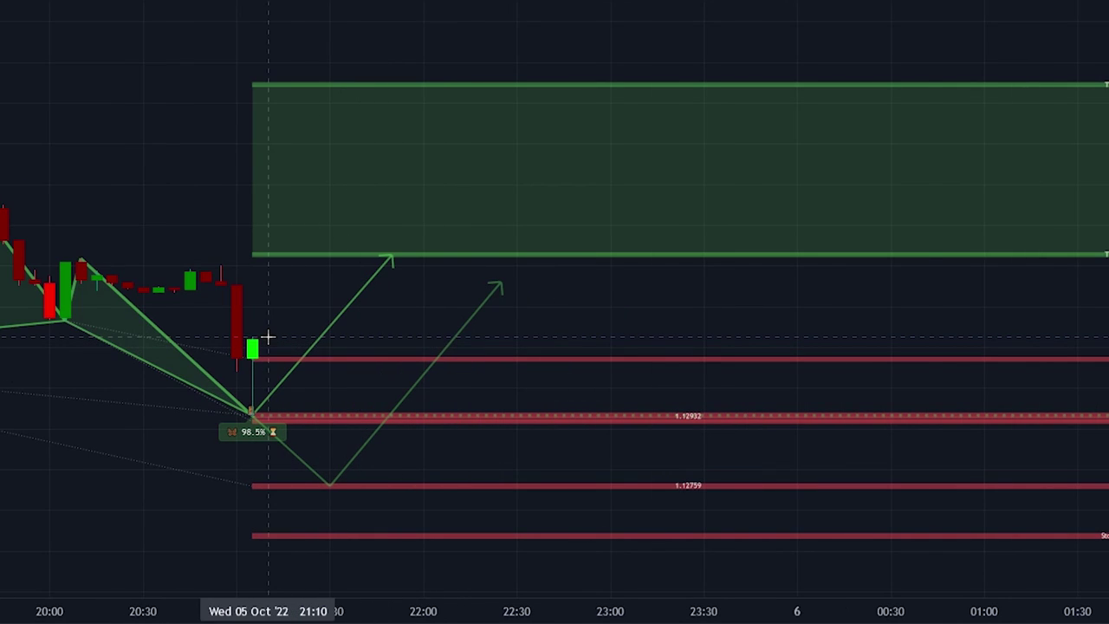
scroll(265, 334, left, 3)
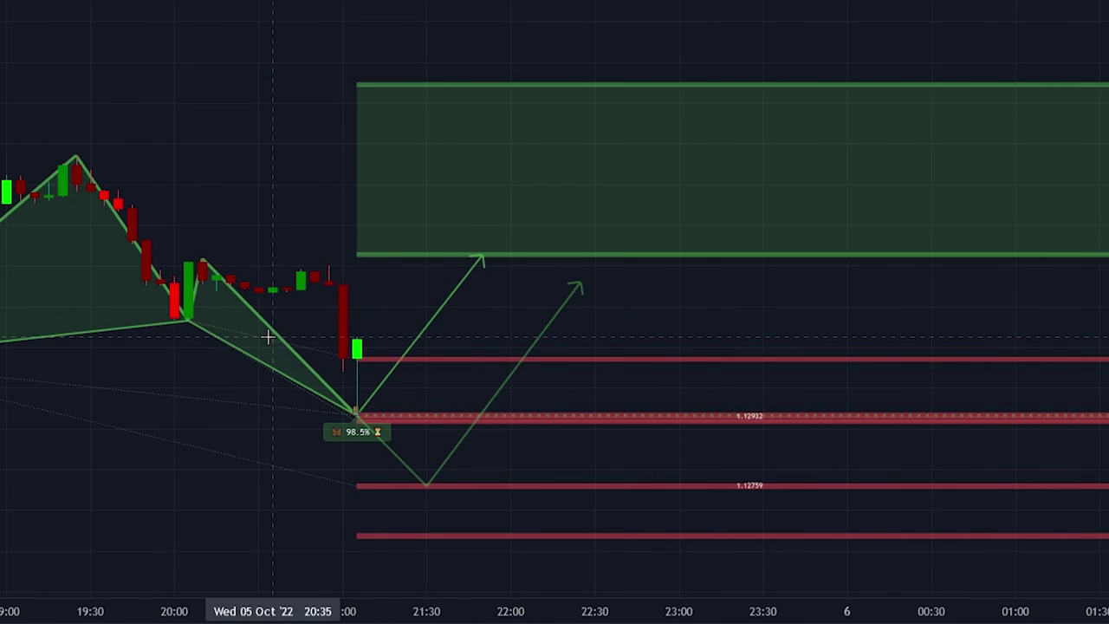
click(385, 338)
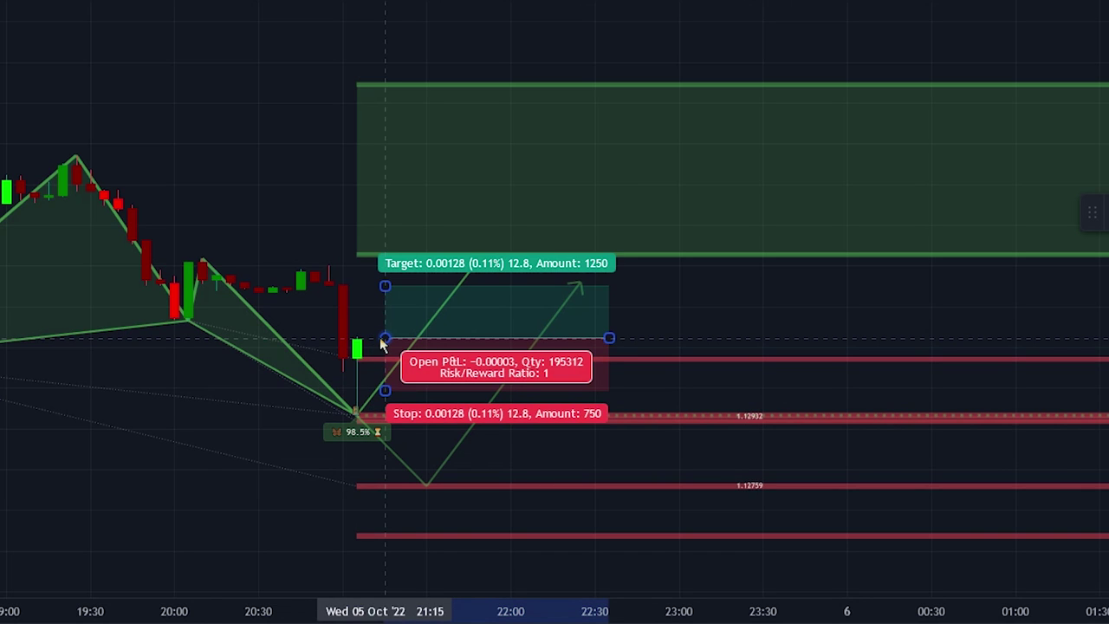
drag(389, 391, 405, 417)
drag(385, 286, 548, 86)
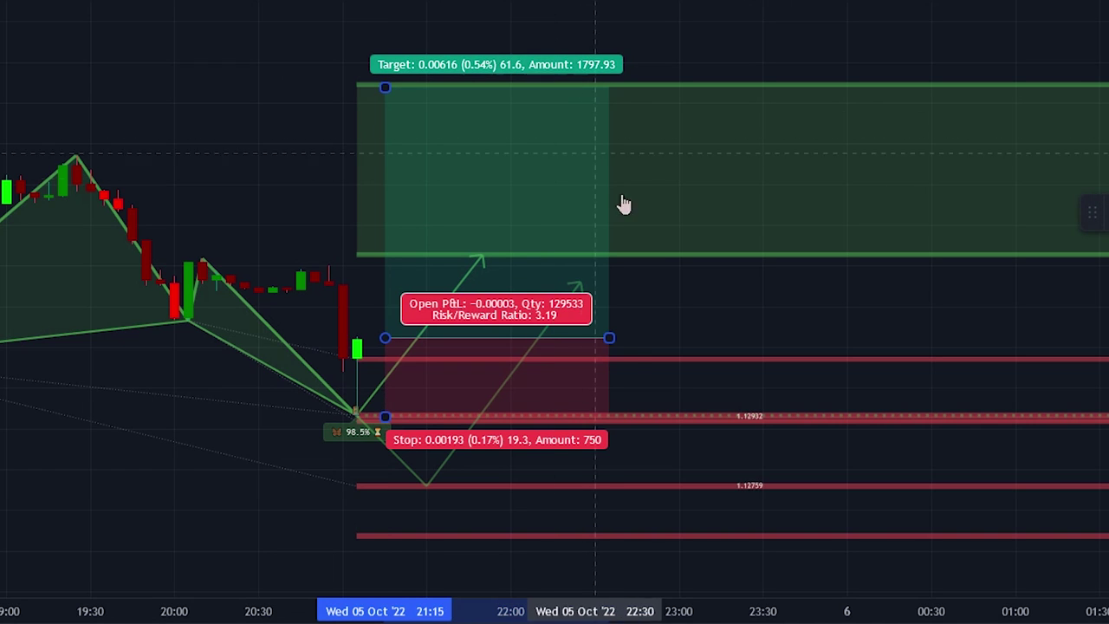
- Extend the long position past 01:00 on 6 October and follow the replayed price within it
drag(610, 339, 1091, 396)
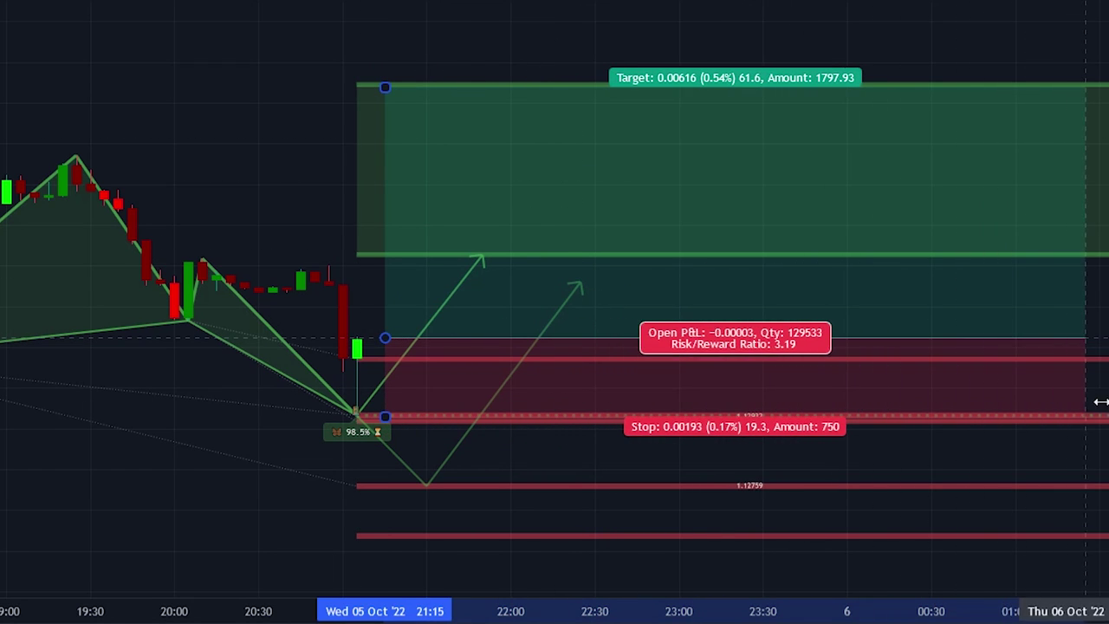
drag(948, 478, 713, 468)
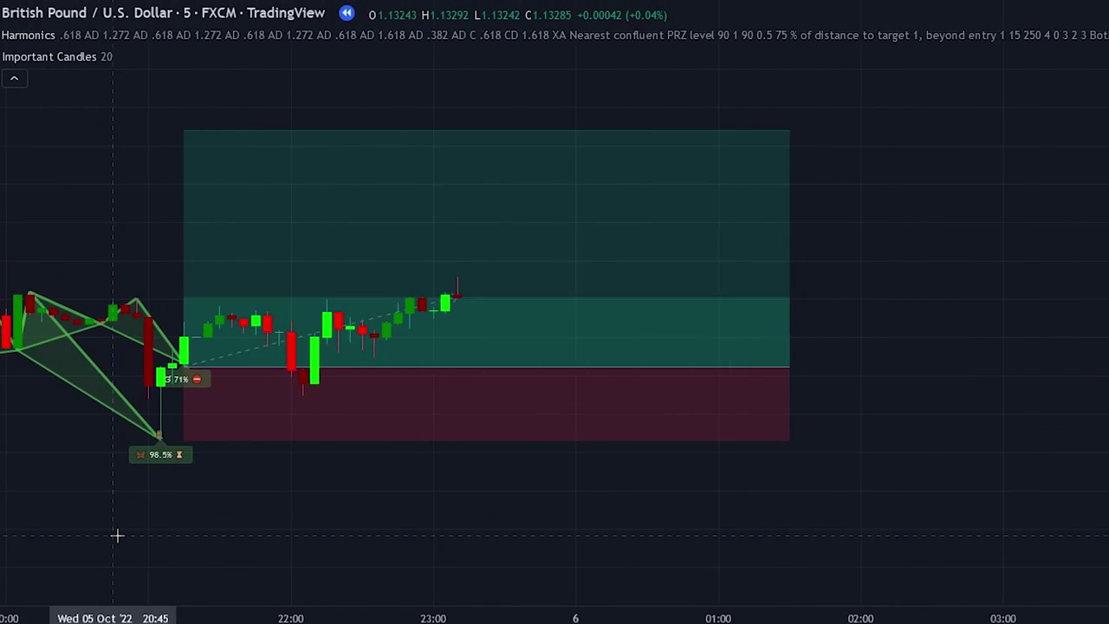
scroll(117, 536, down, 1)
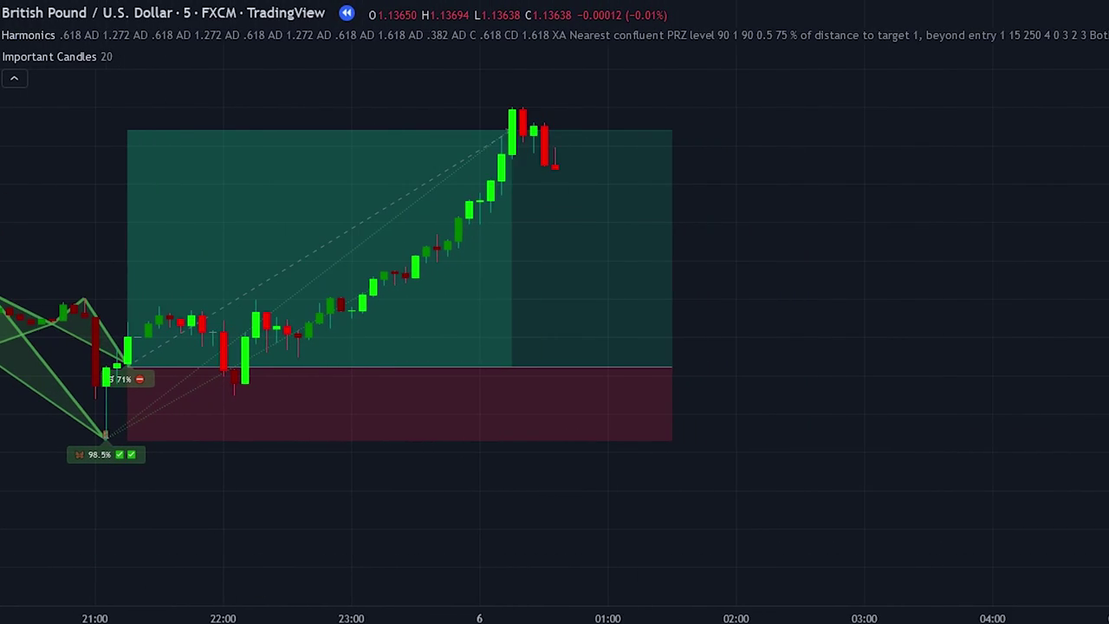
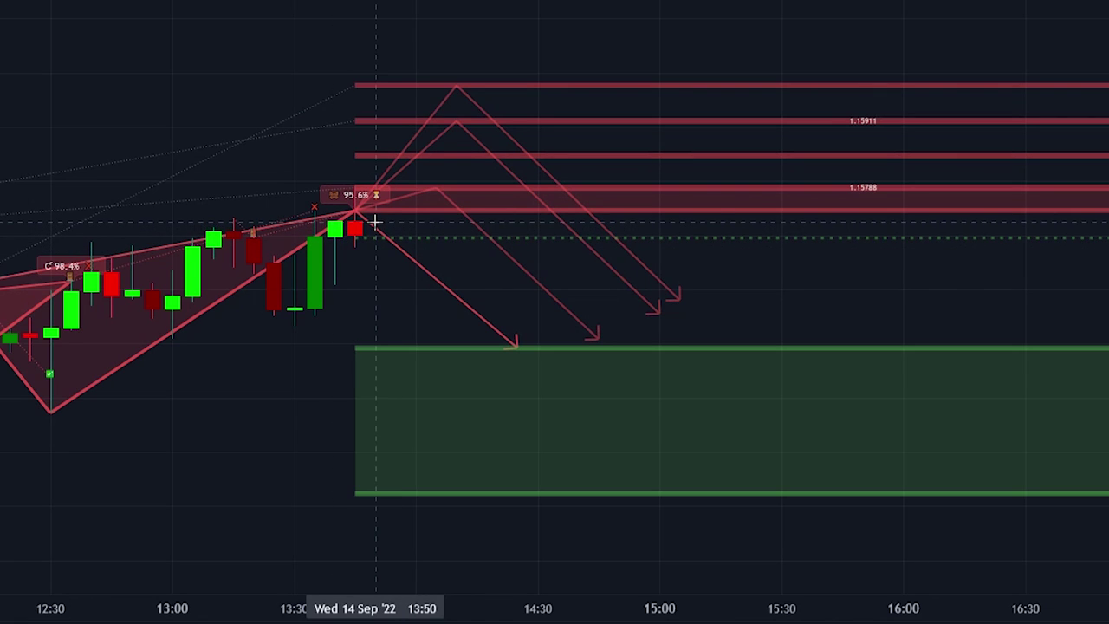
- Place a short position at 13:50 after the bearish pattern's red candle, with its stop 0.00114 above entry and target 0.00235 below at the upper green line
click(377, 223)
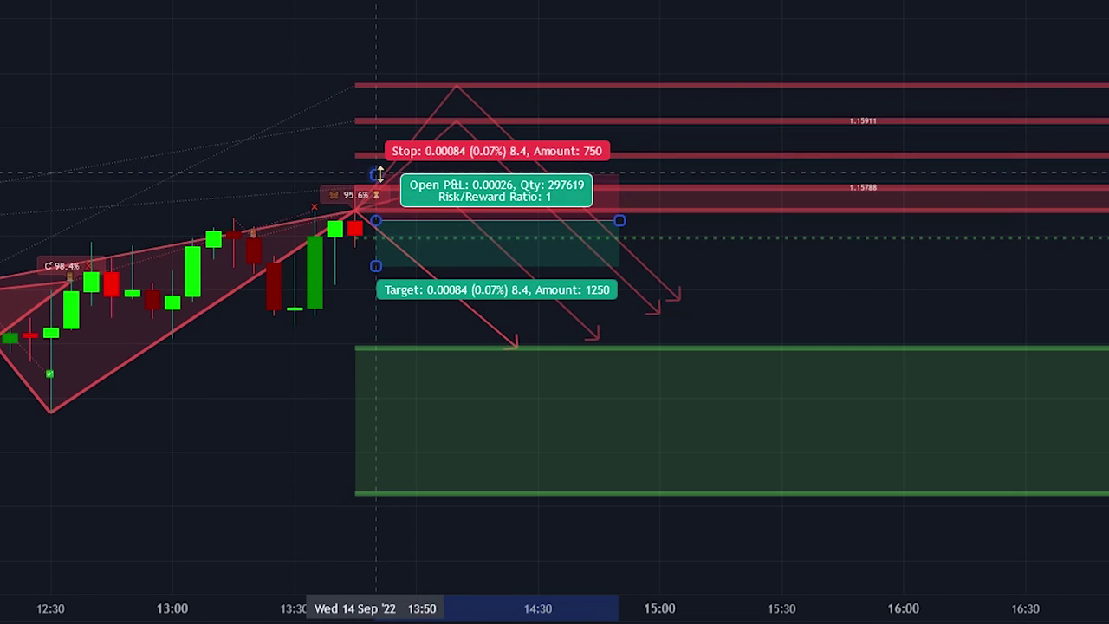
scroll(370, 178, down, 2)
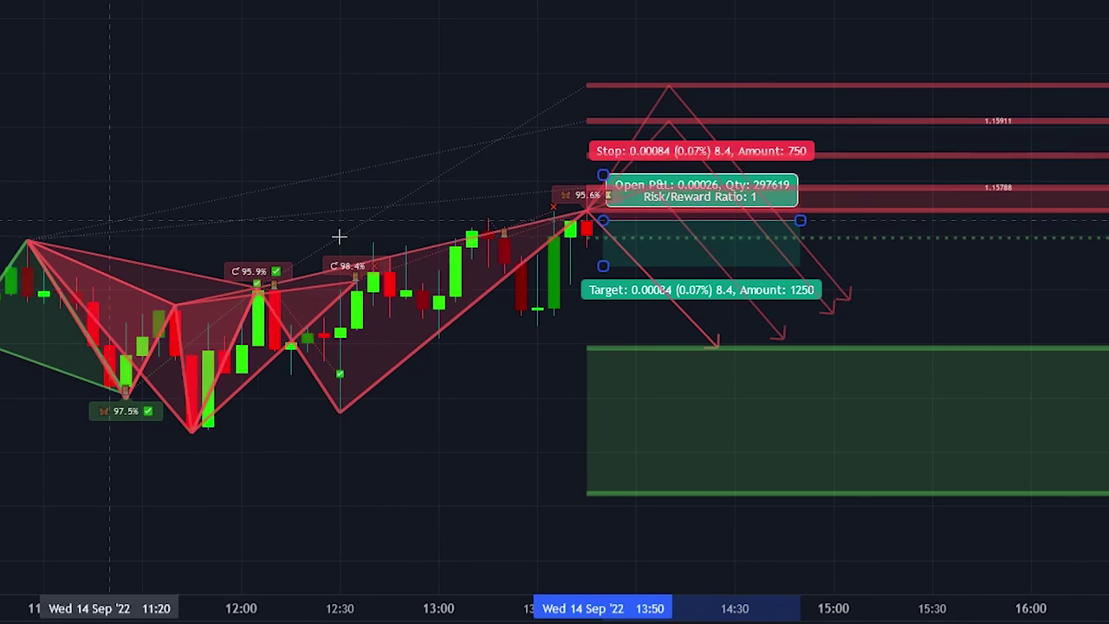
scroll(286, 196, up, 2)
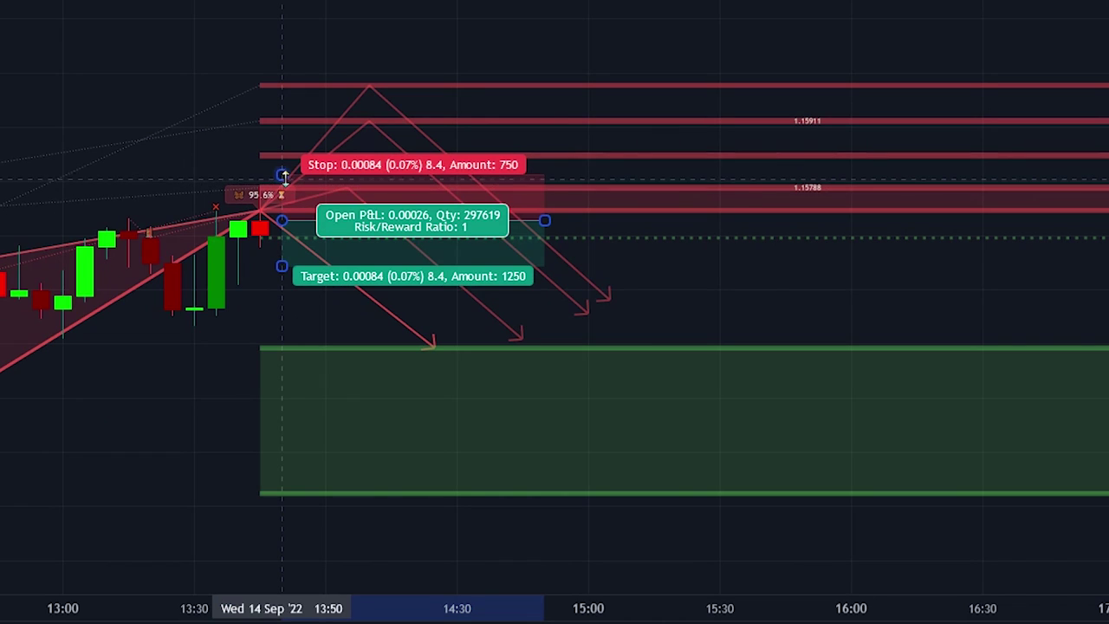
drag(284, 175, 306, 158)
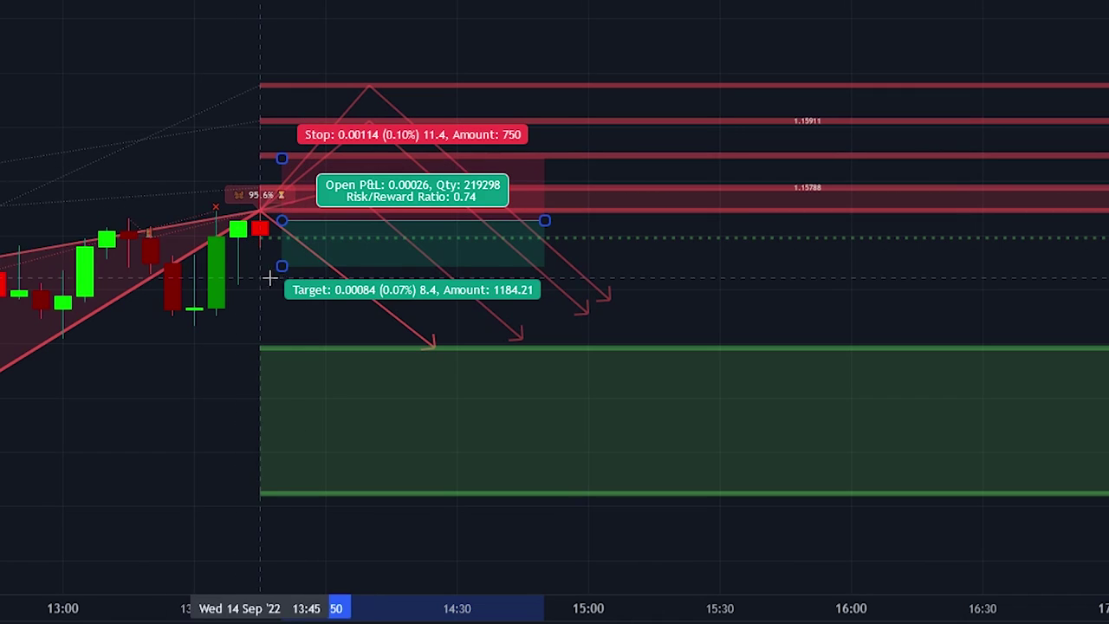
drag(283, 267, 273, 346)
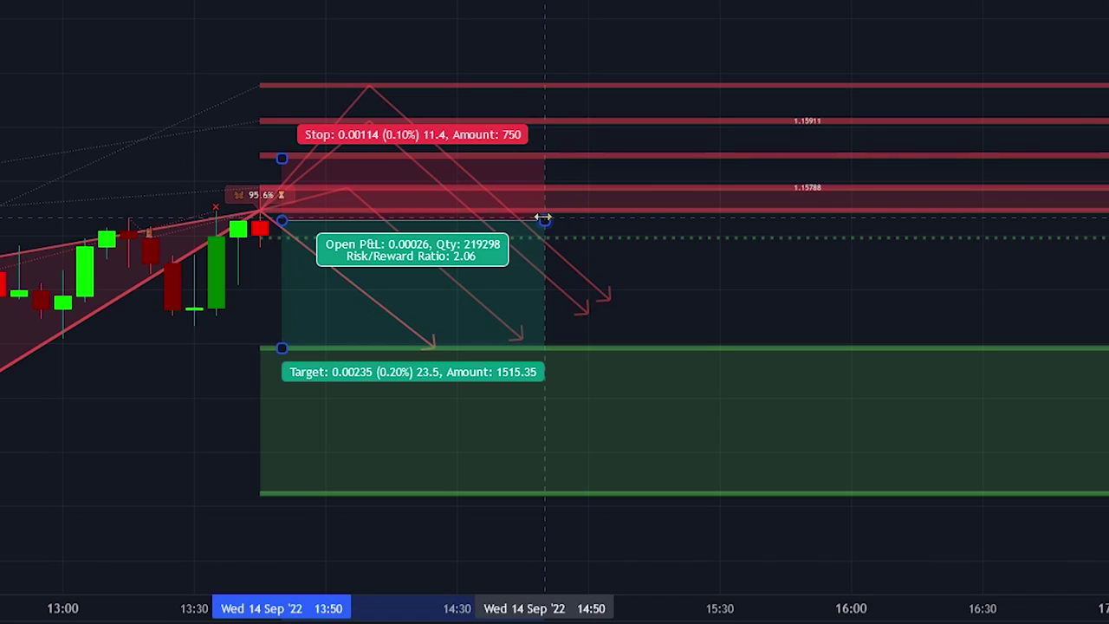
- Extend the short position to 15:30 on 14 September and deselect it to view the trade on a wider stretch of the chart
drag(553, 218, 720, 232)
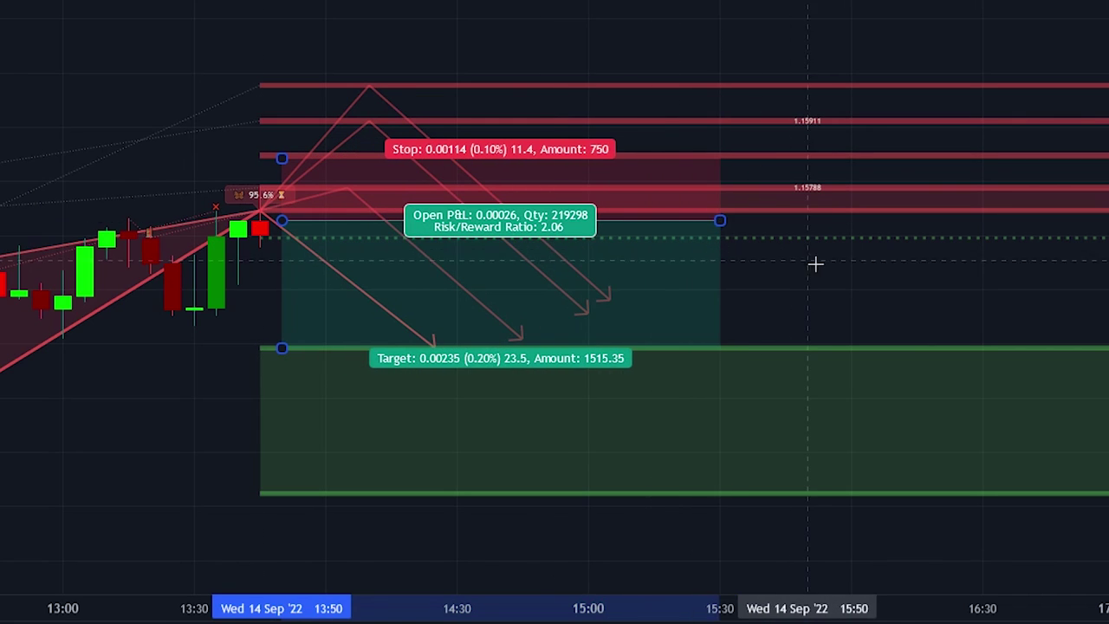
click(824, 266)
scroll(703, 316, down, 3)
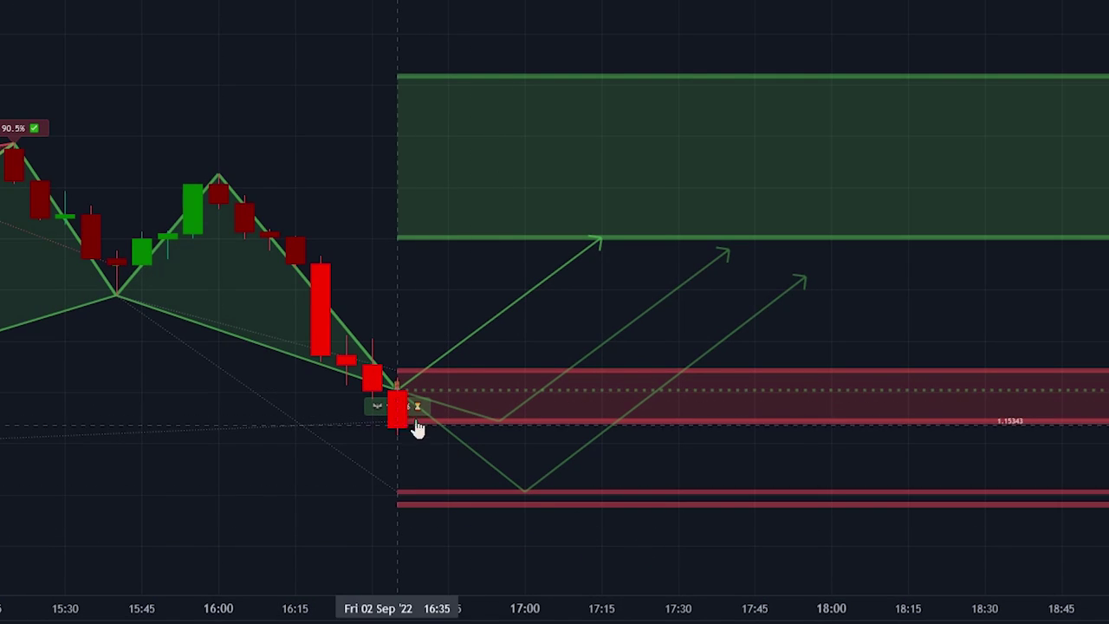
mouse_move(375, 416)
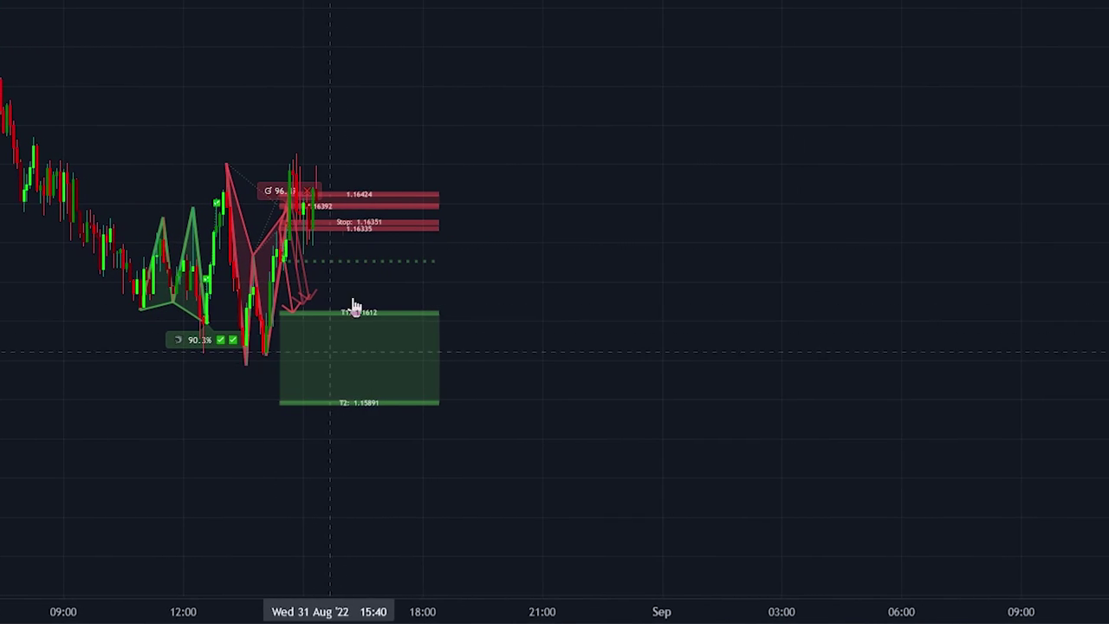
drag(497, 347, 664, 341)
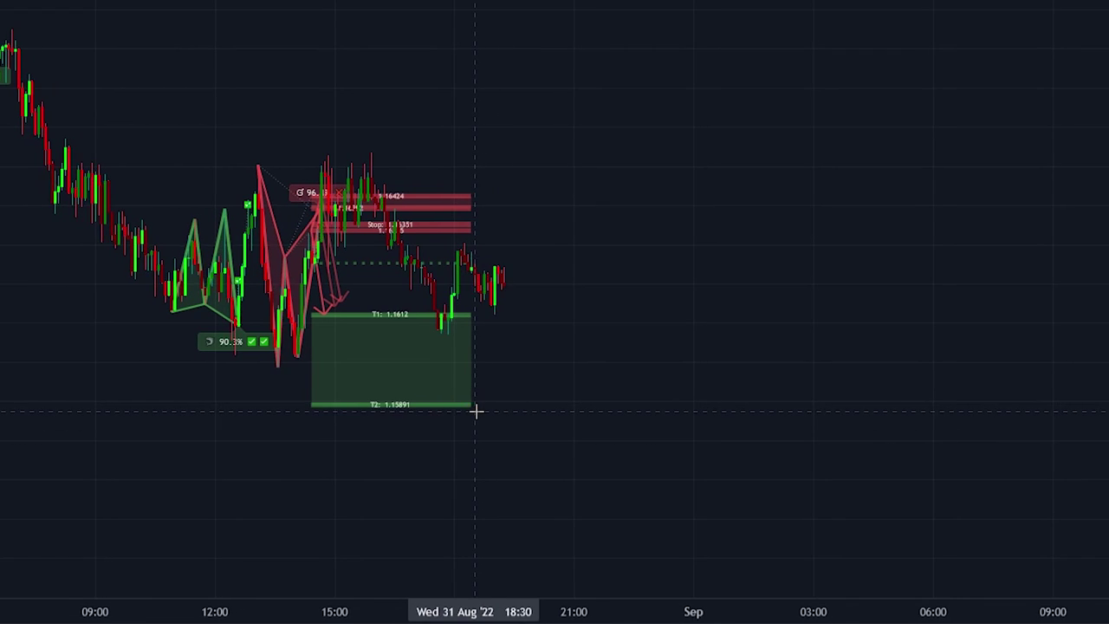
drag(474, 417, 730, 396)
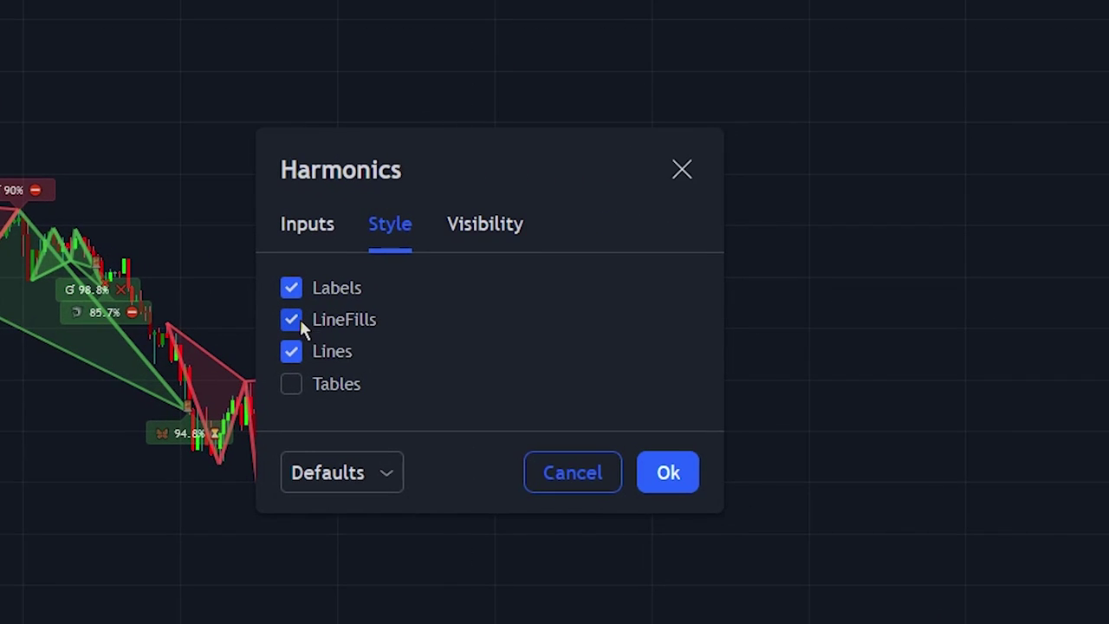
- Turn off LineFills and Lines in the Harmonics indicator's style settings, keeping Labels on, and apply the change
click(295, 320)
click(294, 352)
click(660, 478)
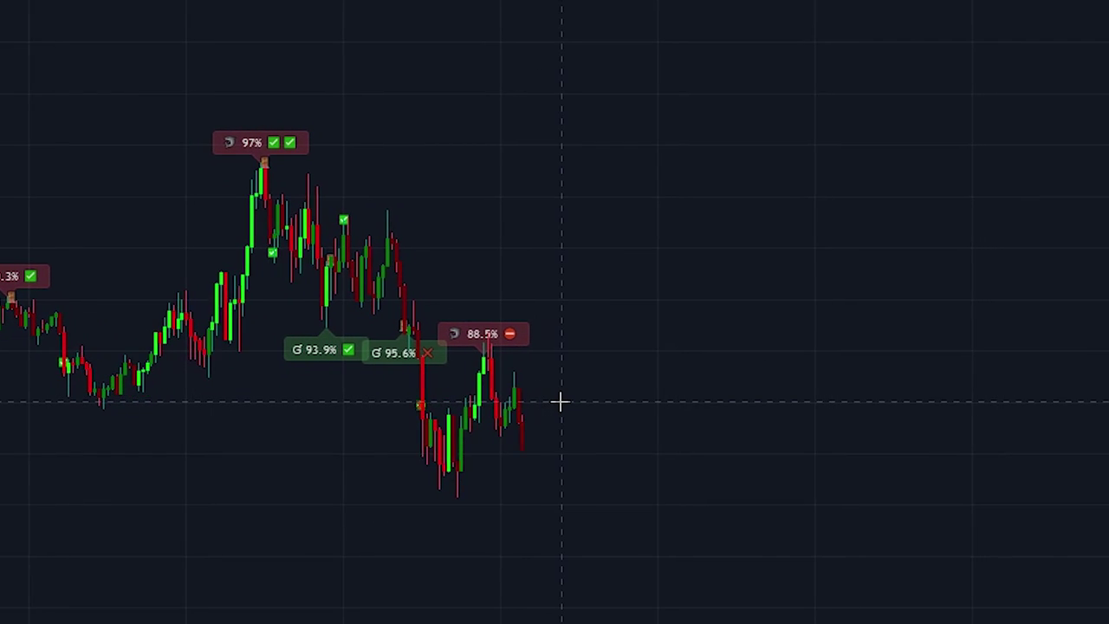
drag(594, 449, 639, 303)
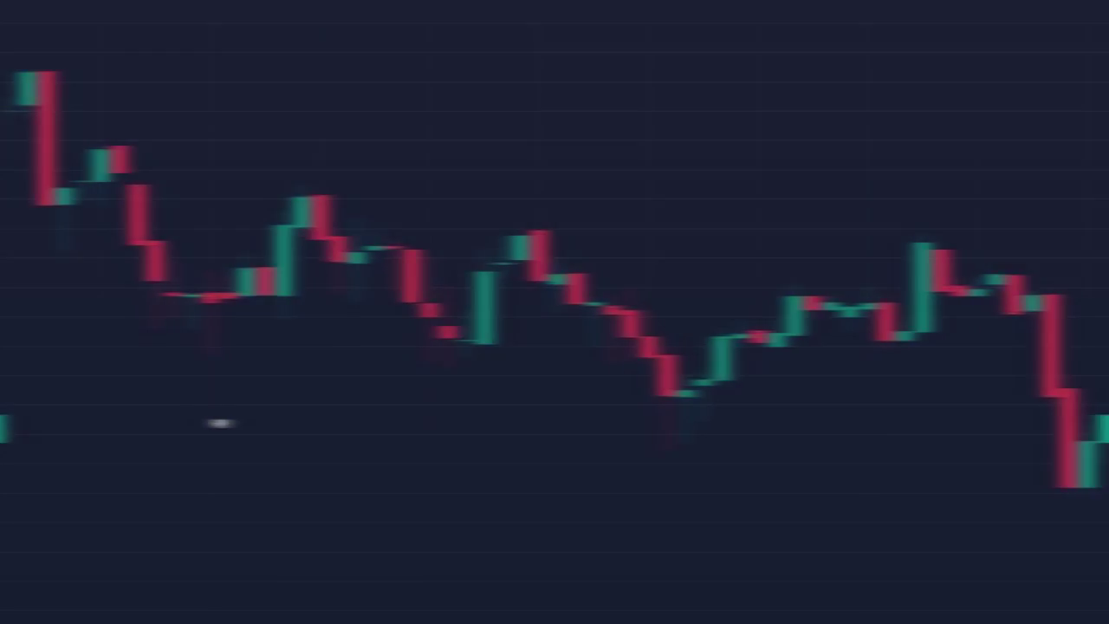
drag(217, 424, 23, 421)
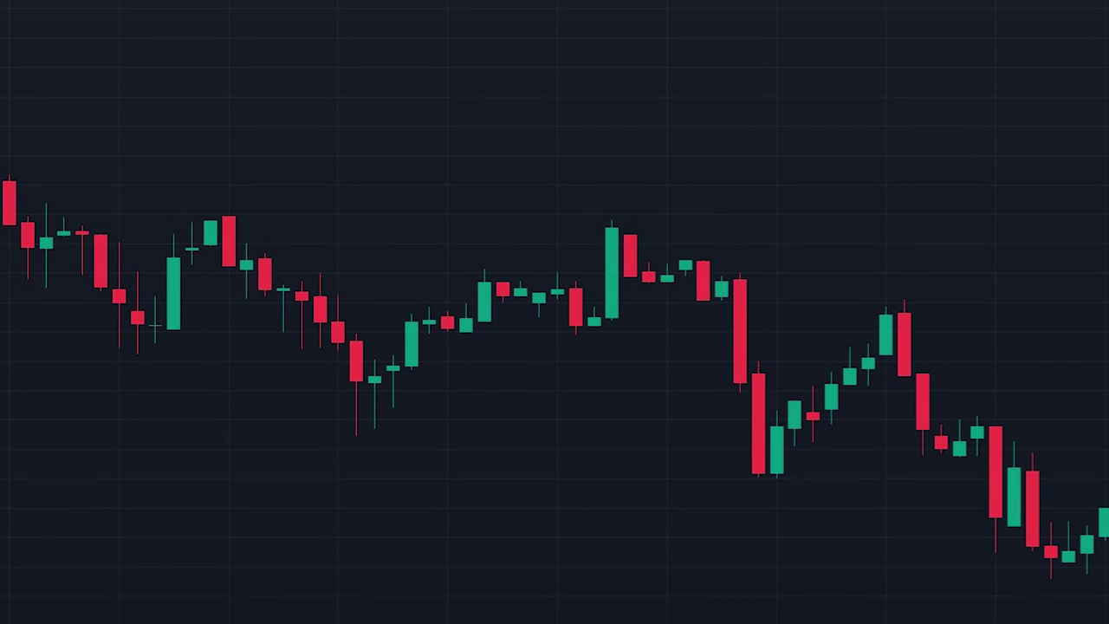